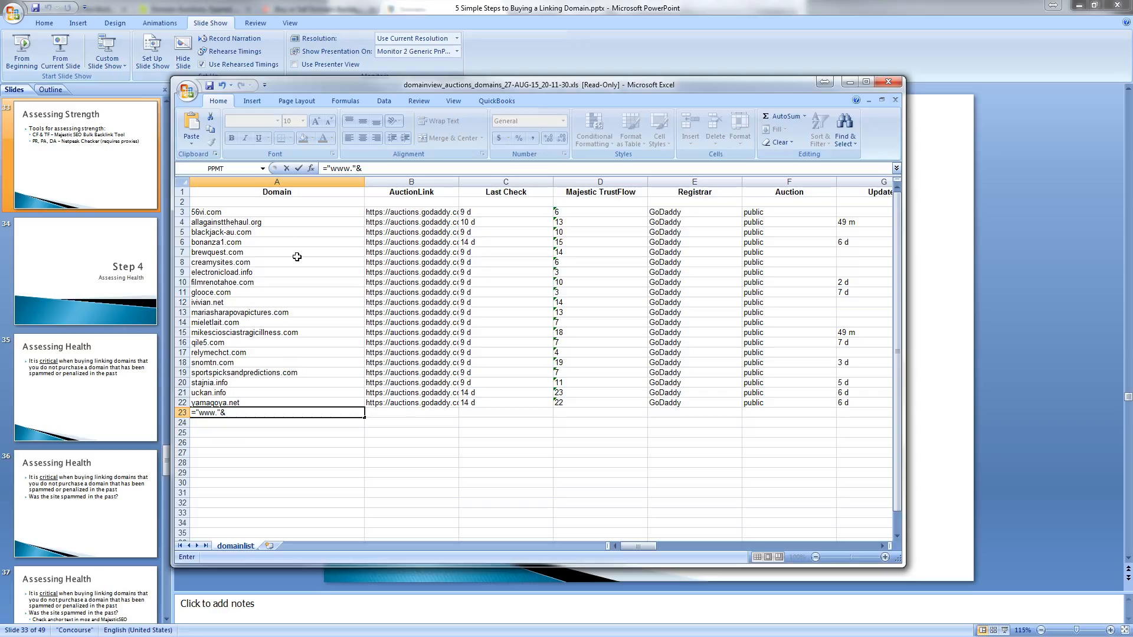
left_click(283, 213)
key("Return")
left_click(243, 411)
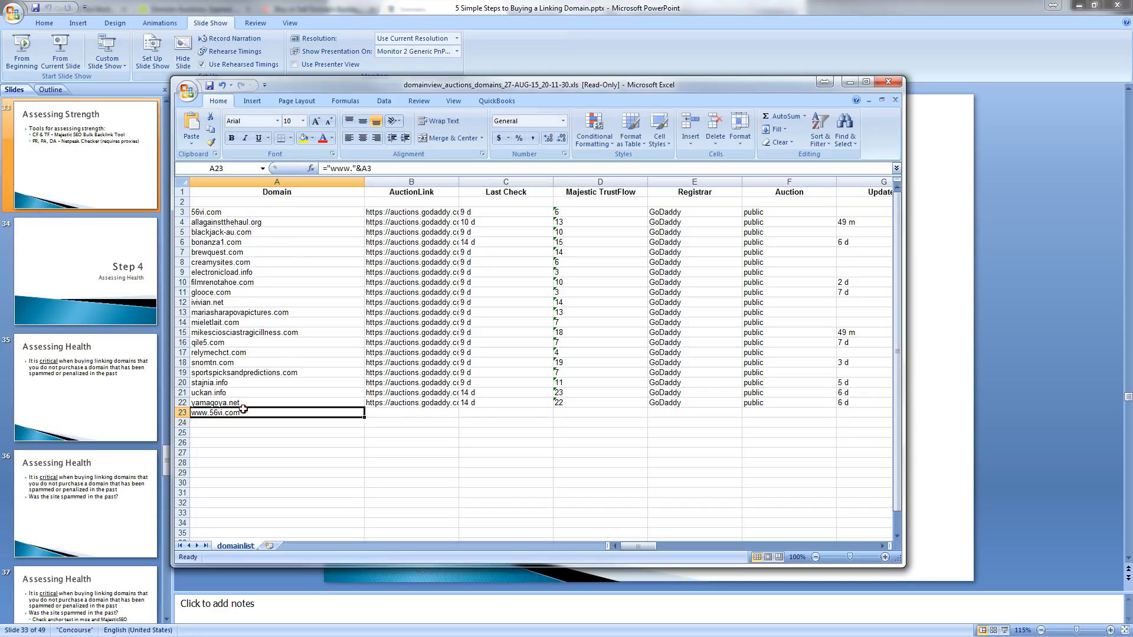
left_click_drag(244, 533, 271, 513)
key("ctrl+d")
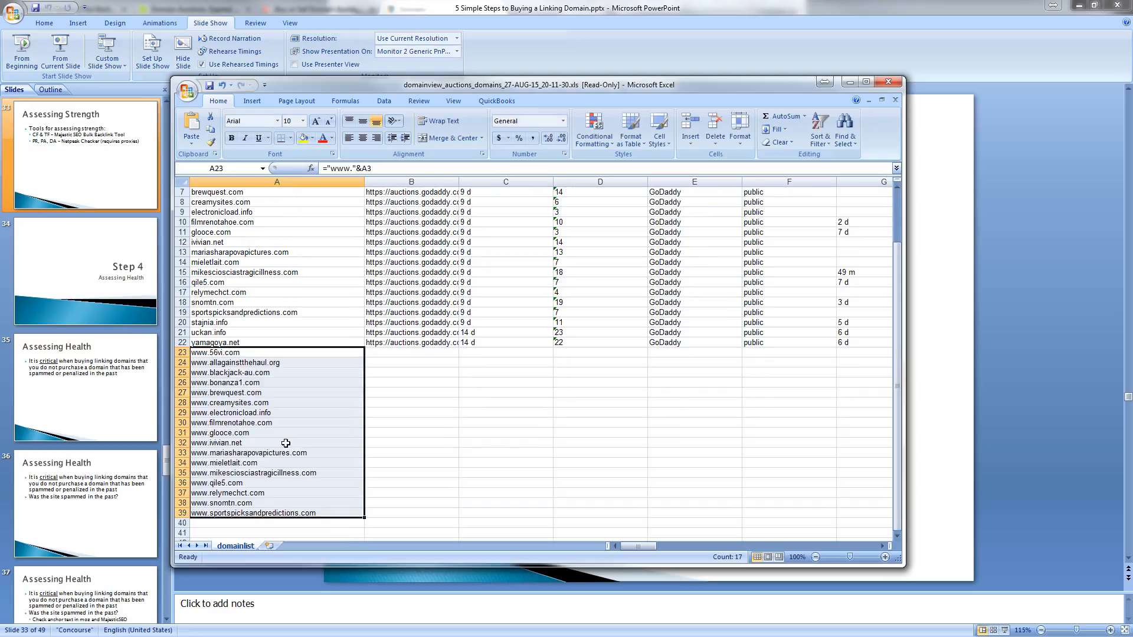
left_click(248, 525)
scroll(247, 525, "down", 3)
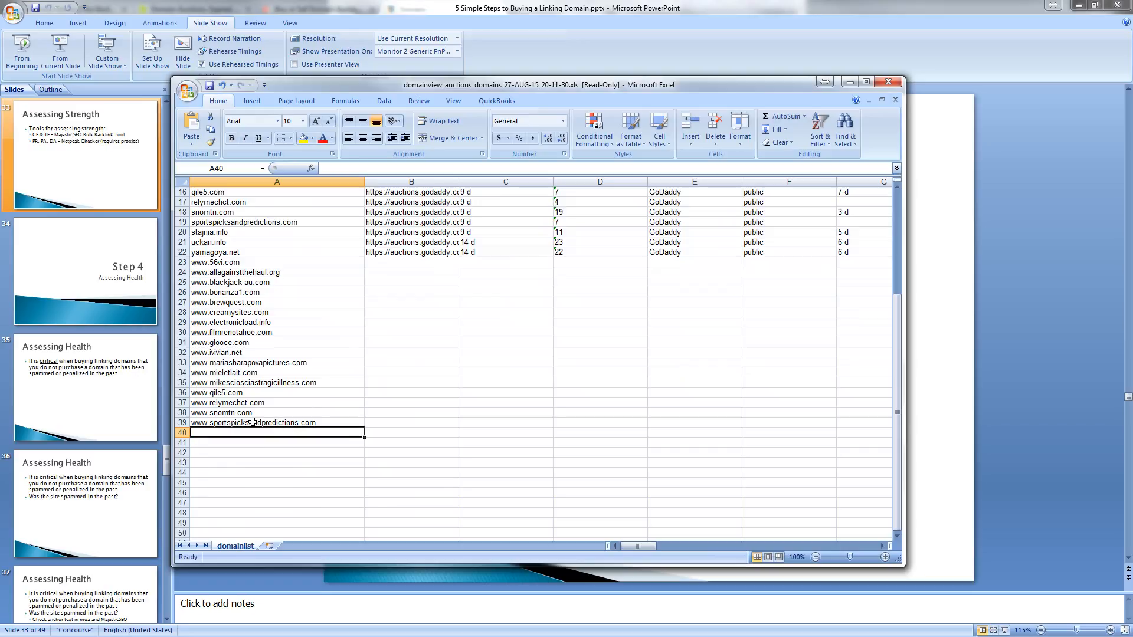
left_click_drag(251, 424, 253, 459)
key("ctrl+d")
left_click(284, 463)
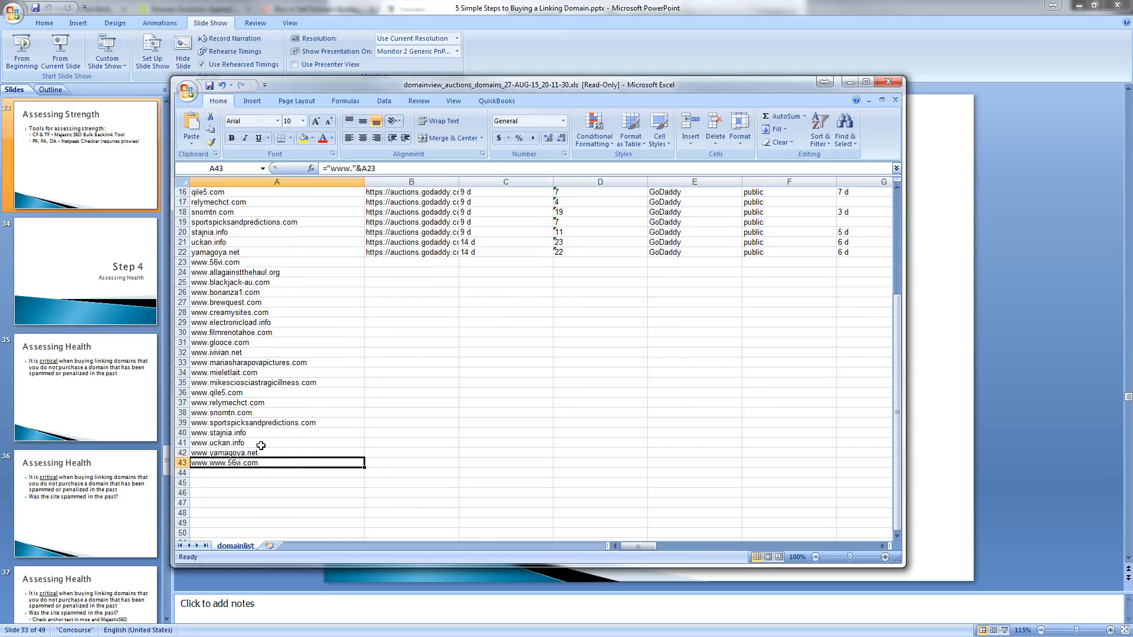
key("Delete")
key("Up")
left_click(277, 262, "shift")
key("ctrl+c")
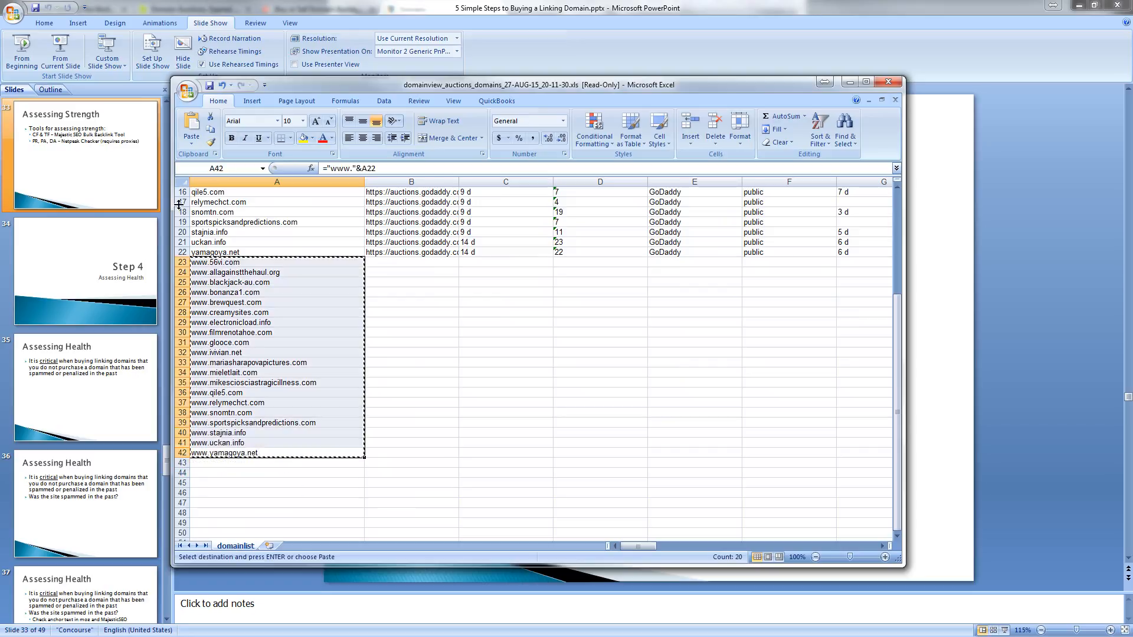
key("Menu")
key("s")
key("v")
key("Return")
left_click(348, 273)
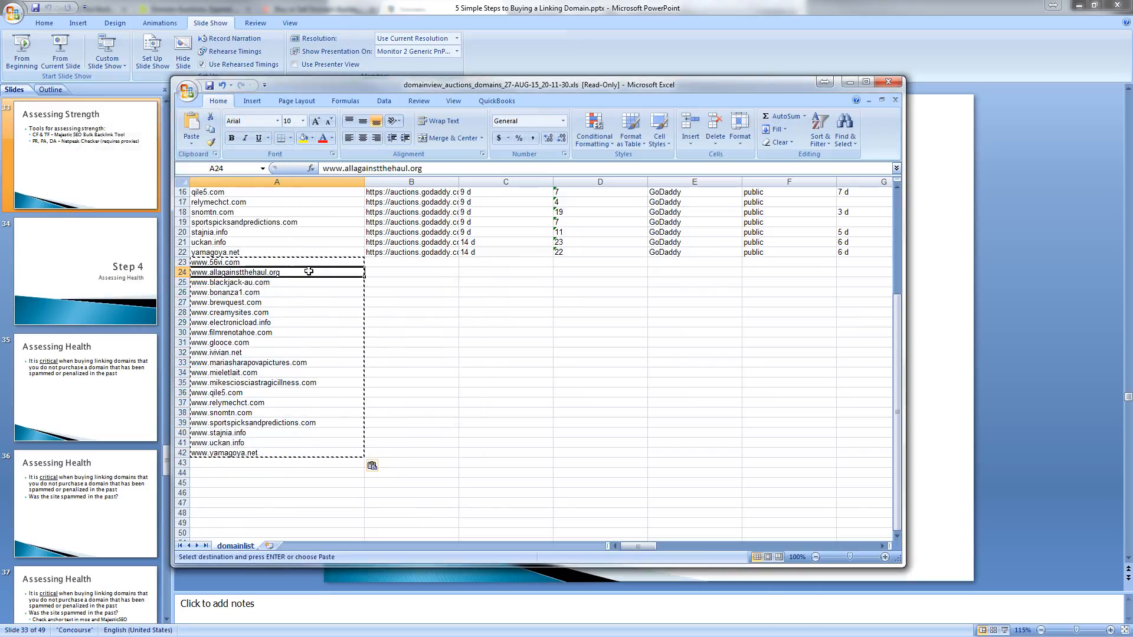
key("Escape")
scroll(328, 387, "up", 5)
left_click(277, 213)
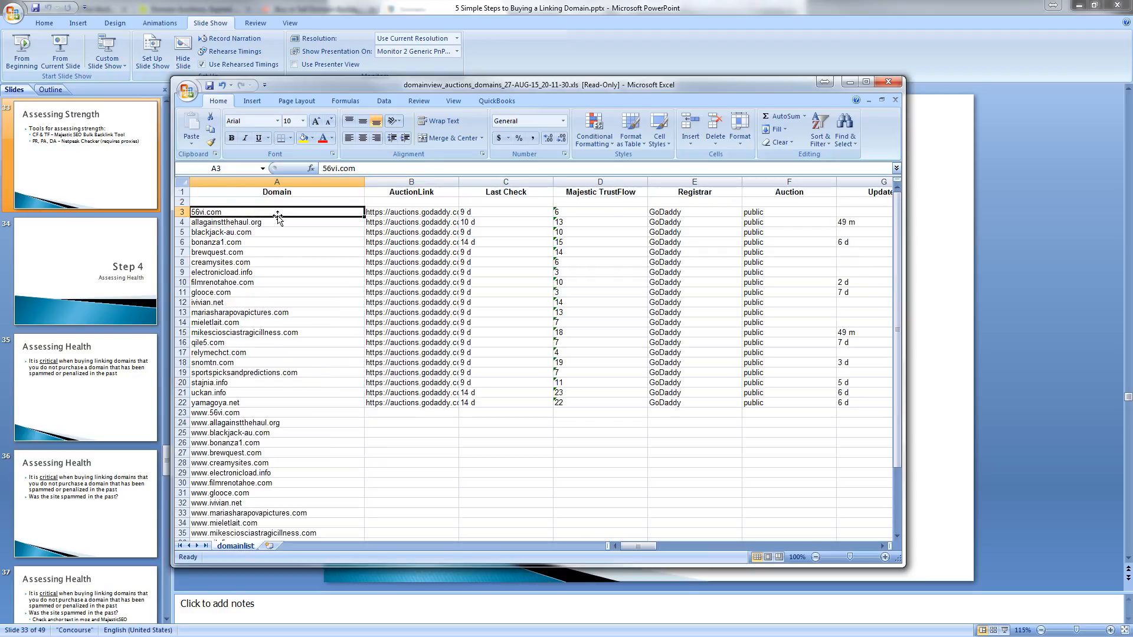
scroll(259, 467, "down", 5)
left_click(260, 452, "shift")
key("ctrl+c")
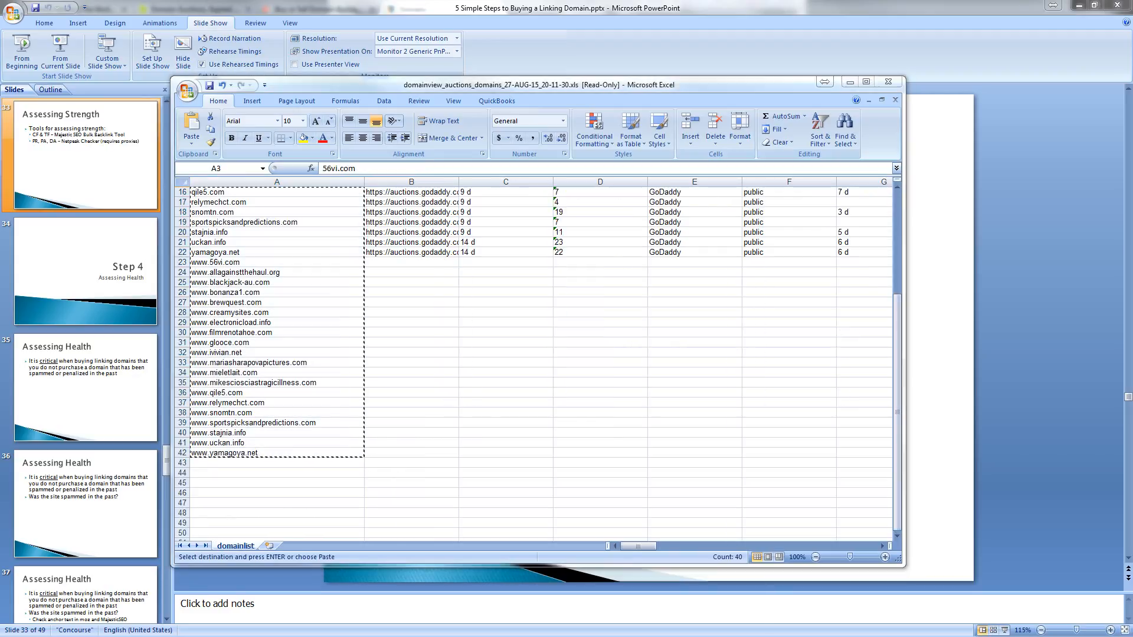
Switch to the web browser and open majestic.com in a new tab.
key("alt+Tab")
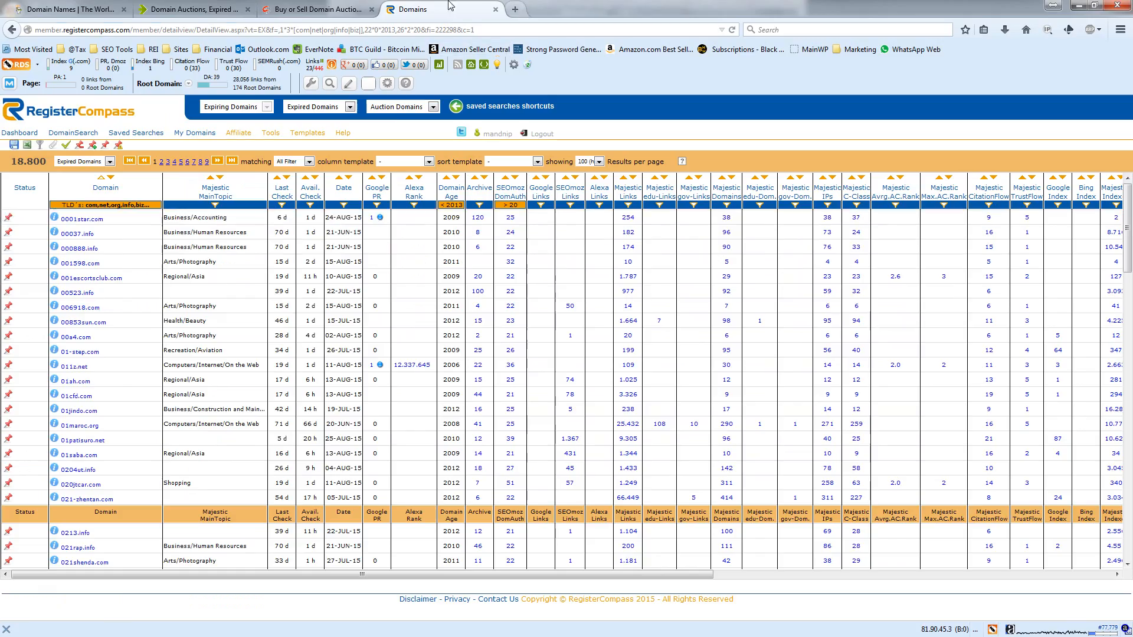
key("ctrl+t")
type("majestic.com")
key("Return")
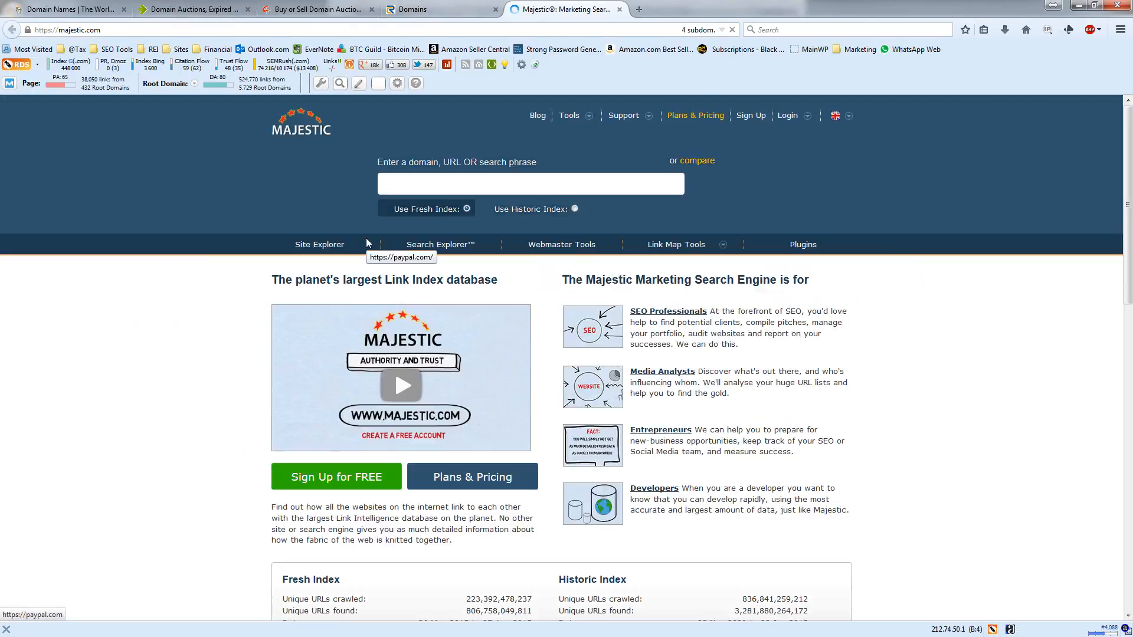
Log in to Majestic with the account's email address and password.
left_click(804, 116)
double_click(719, 149)
left_click(717, 162)
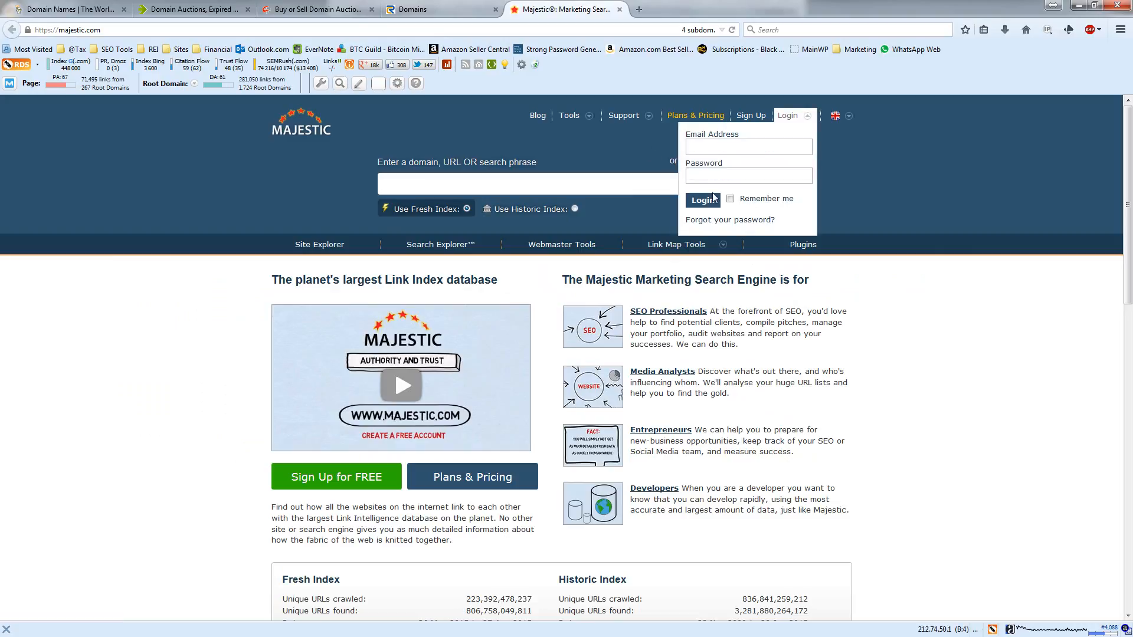
left_click(712, 204)
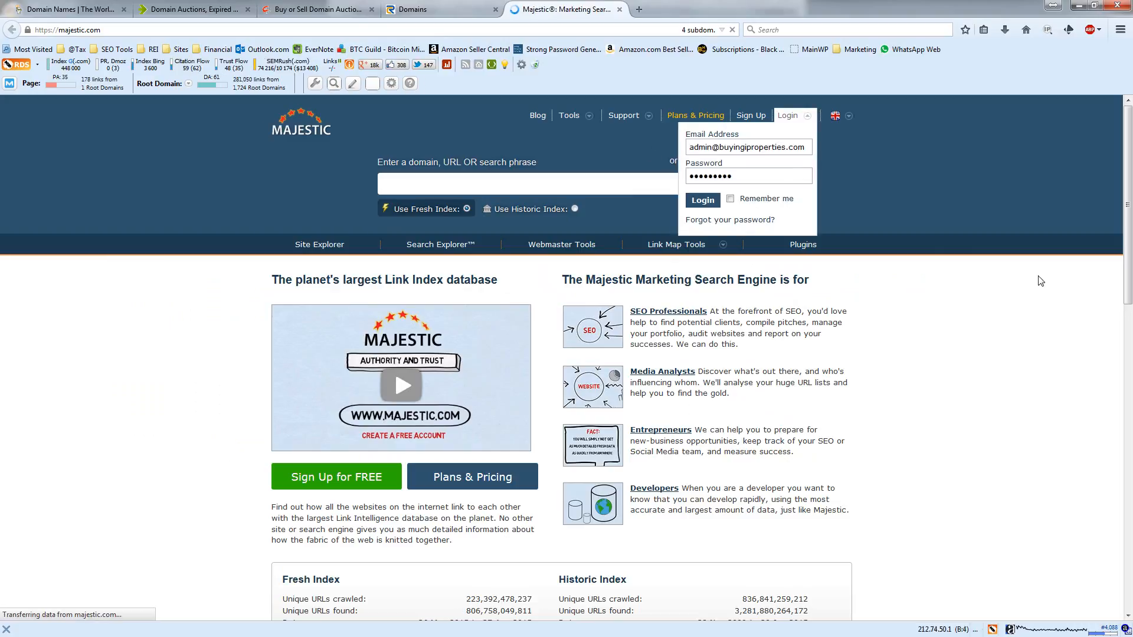
Run a backlink count check in Majestic's Bulk Backlinks tool on the pasted domain list.
left_click(706, 248)
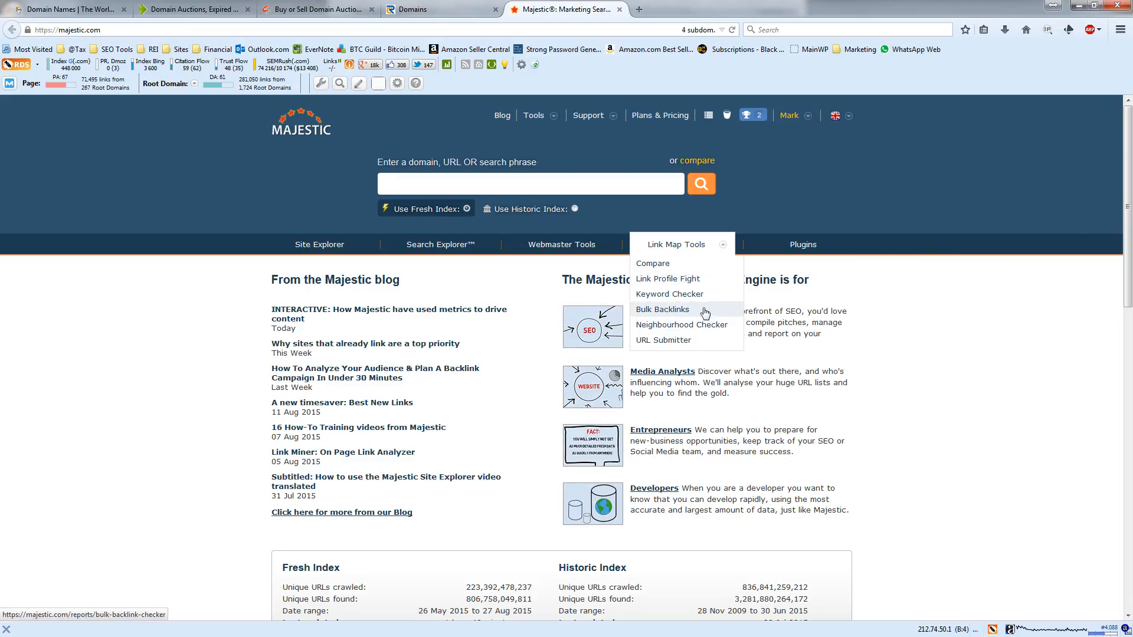
left_click(666, 310)
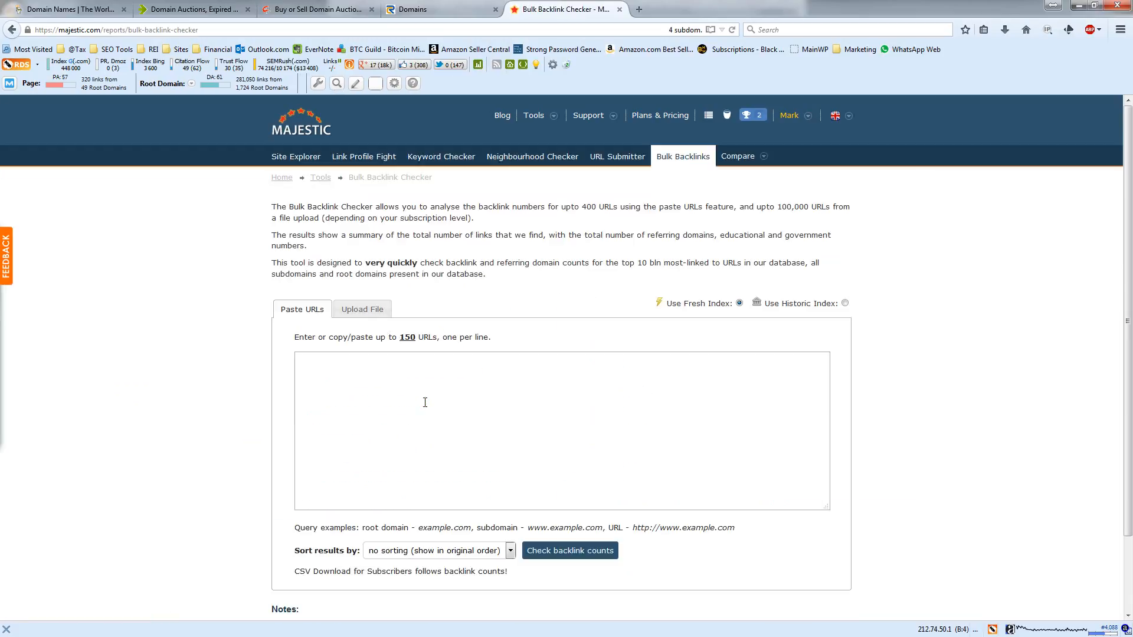
left_click(423, 399)
key("ctrl+v")
key("ctrl+a")
key("ctrl+v")
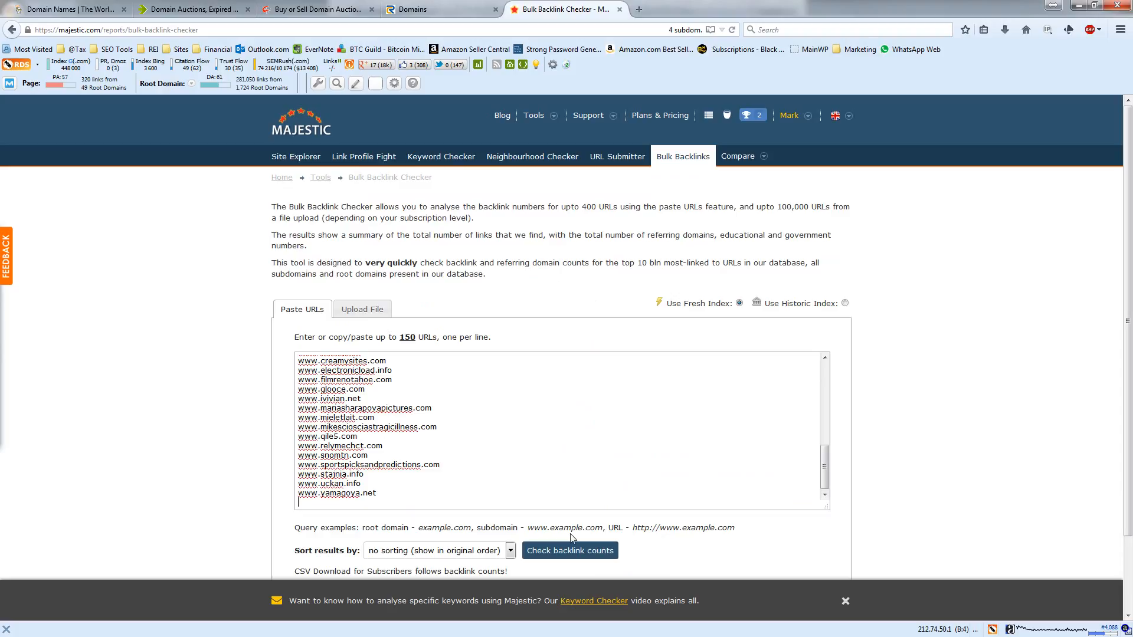
left_click(584, 550)
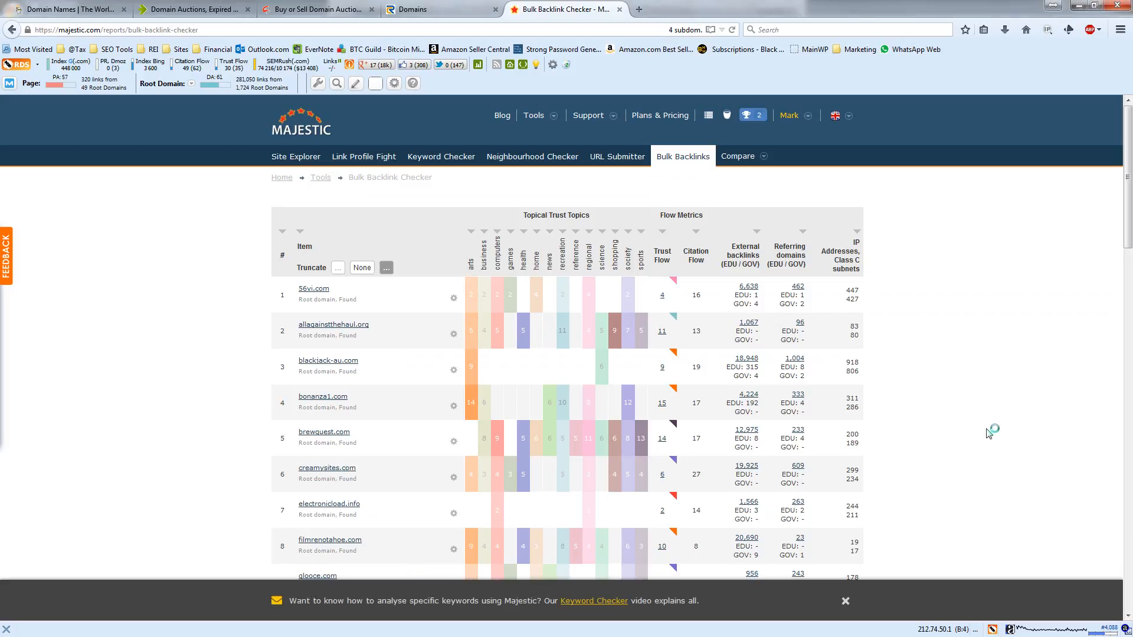
Download the bulk backlink results in Excel format and open the file.
scroll(875, 389, "down", 20)
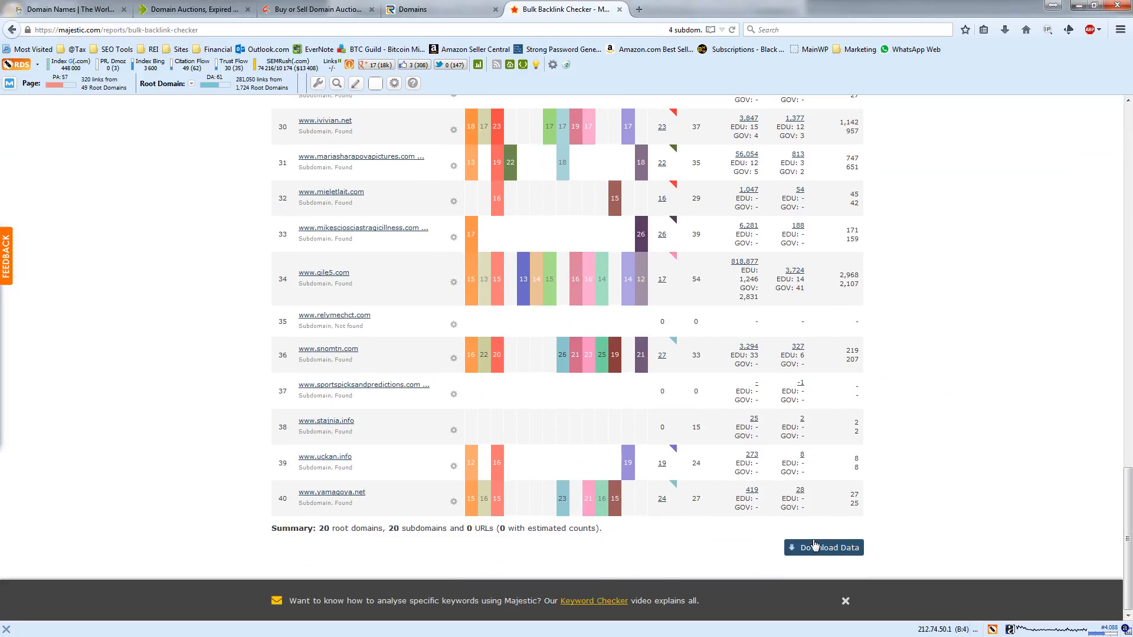
left_click(815, 544)
left_click(558, 394)
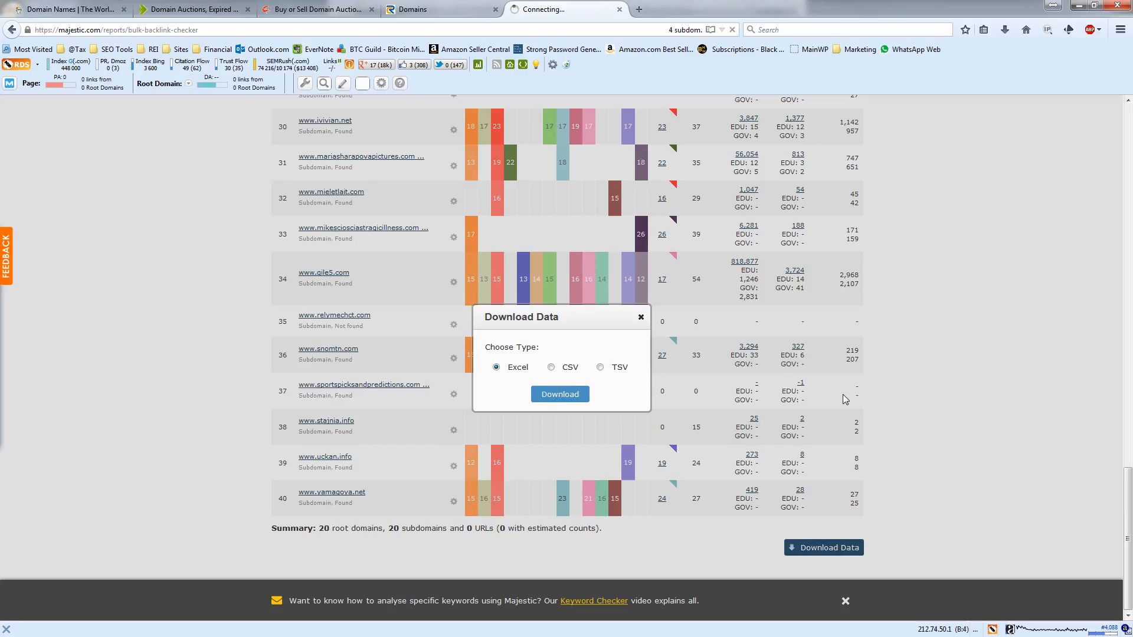
left_click(338, 293)
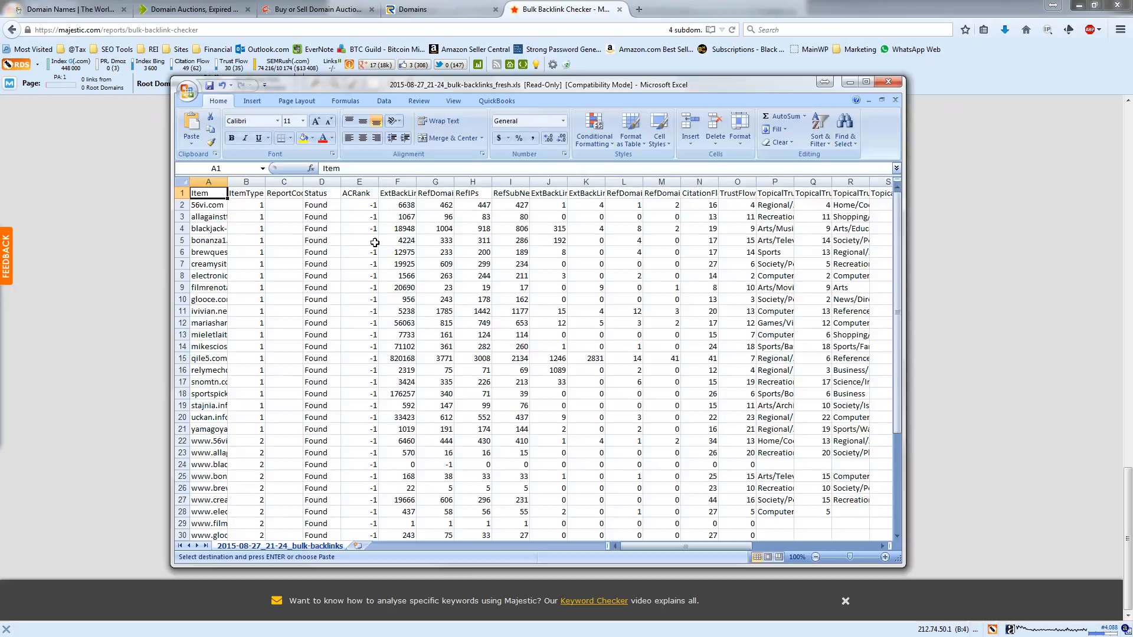
Fit the Item column to its contents and select columns F to O, ExtBackLinks through TrustFlow, for copying.
double_click(227, 181)
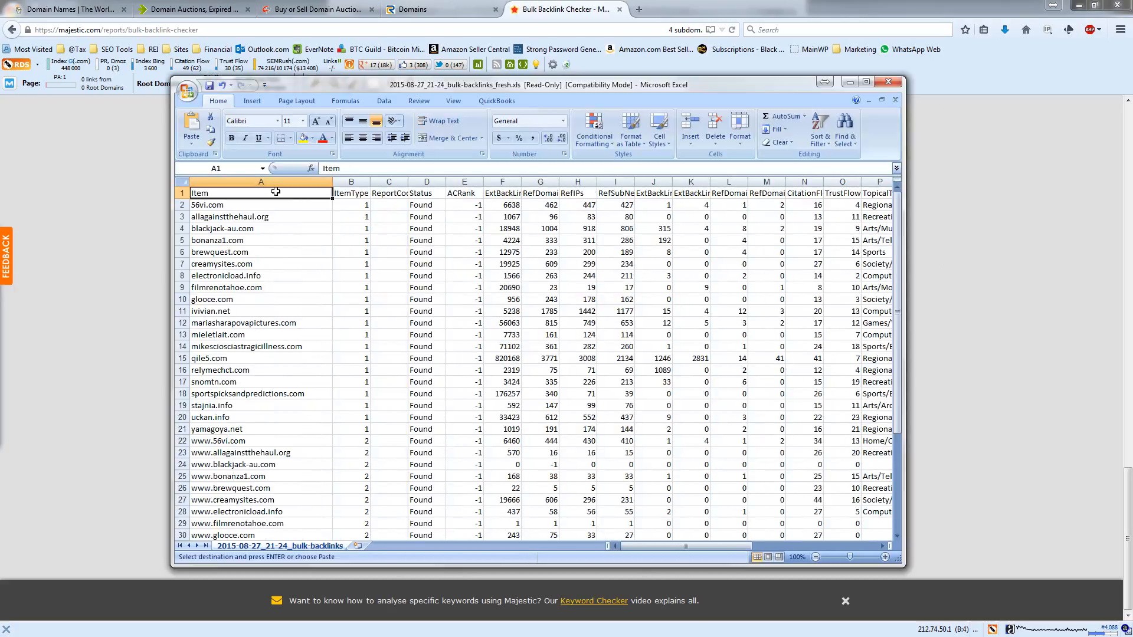
left_click(684, 263)
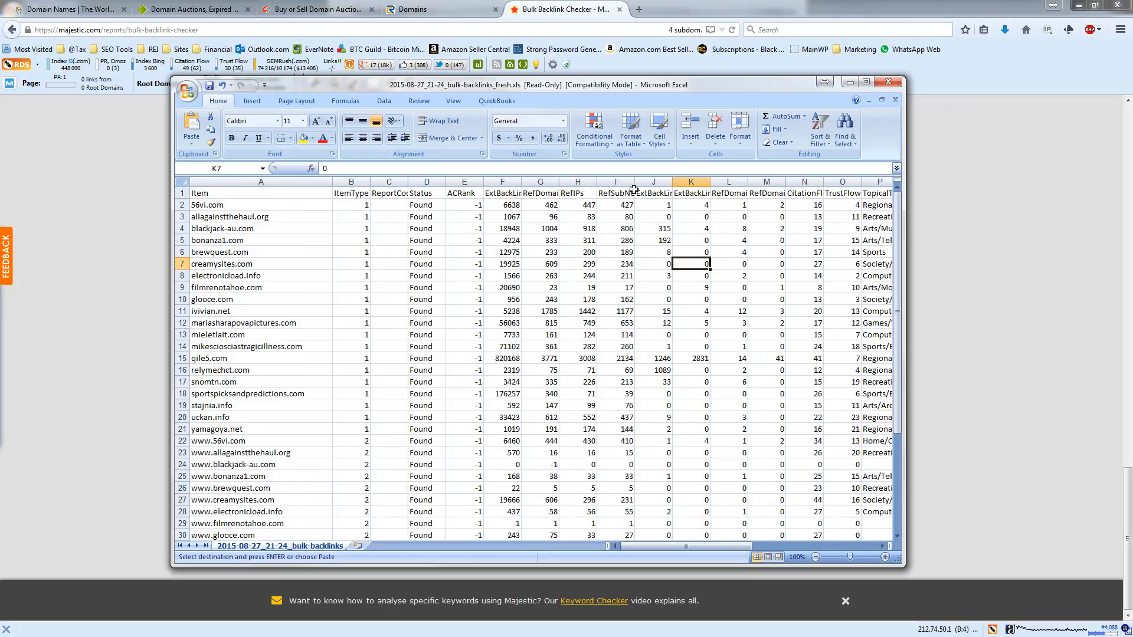
left_click(514, 183)
left_click(504, 194)
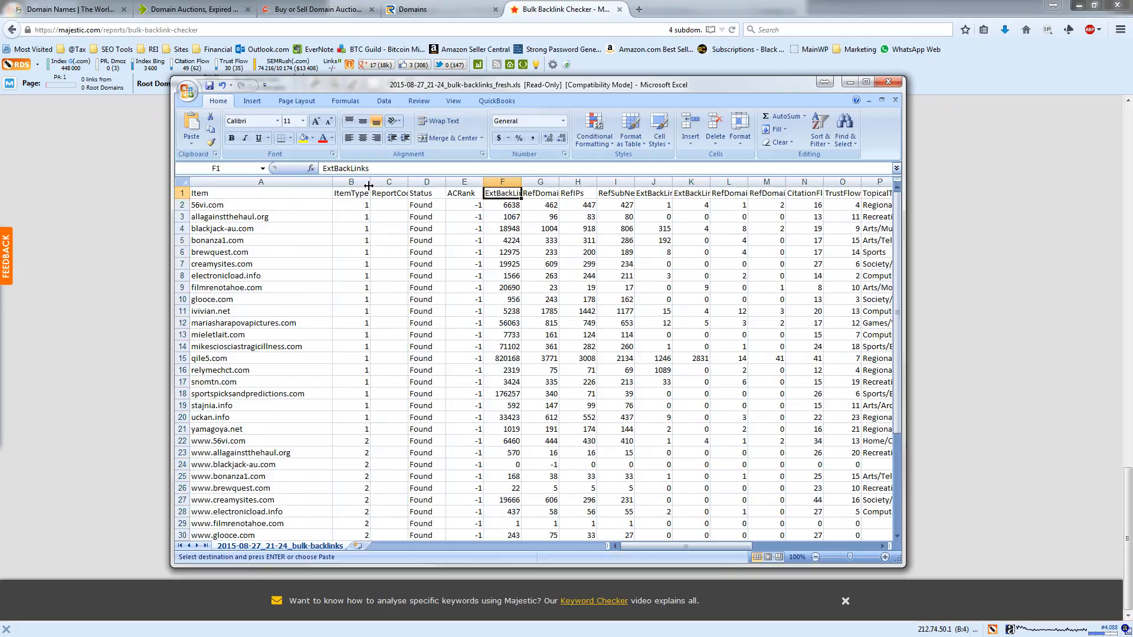
left_click_drag(505, 180, 841, 182)
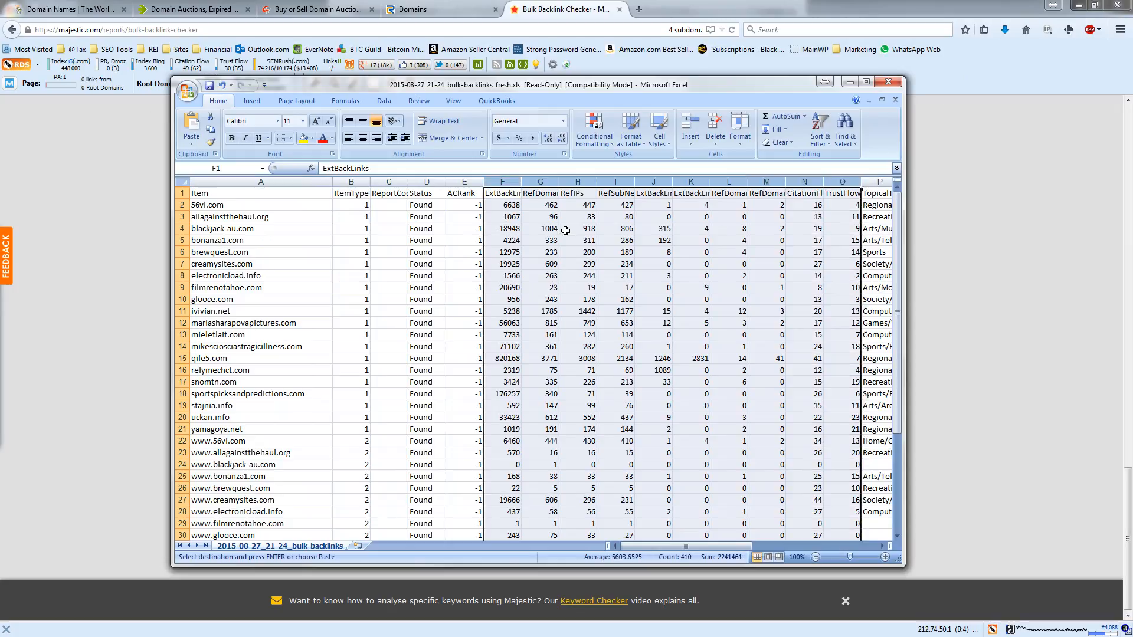
Insert the copied backlink metric columns before the AuctionLink column in the domain auctions workbook.
key("alt+Tab")
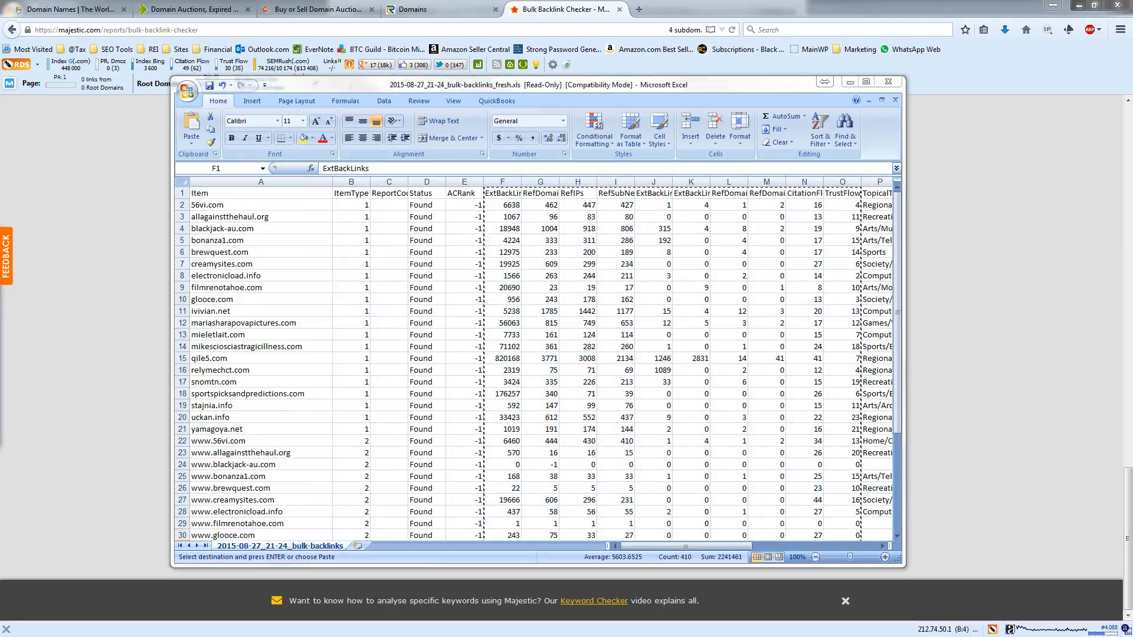
key("alt+Tab")
scroll(436, 336, "up", 5)
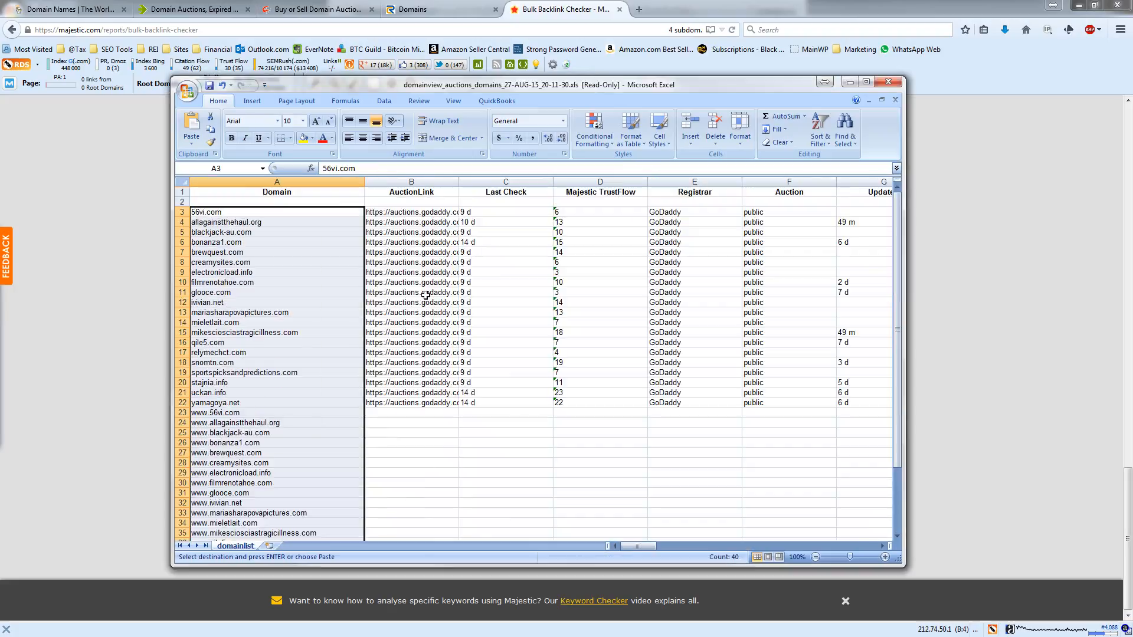
right_click(401, 182)
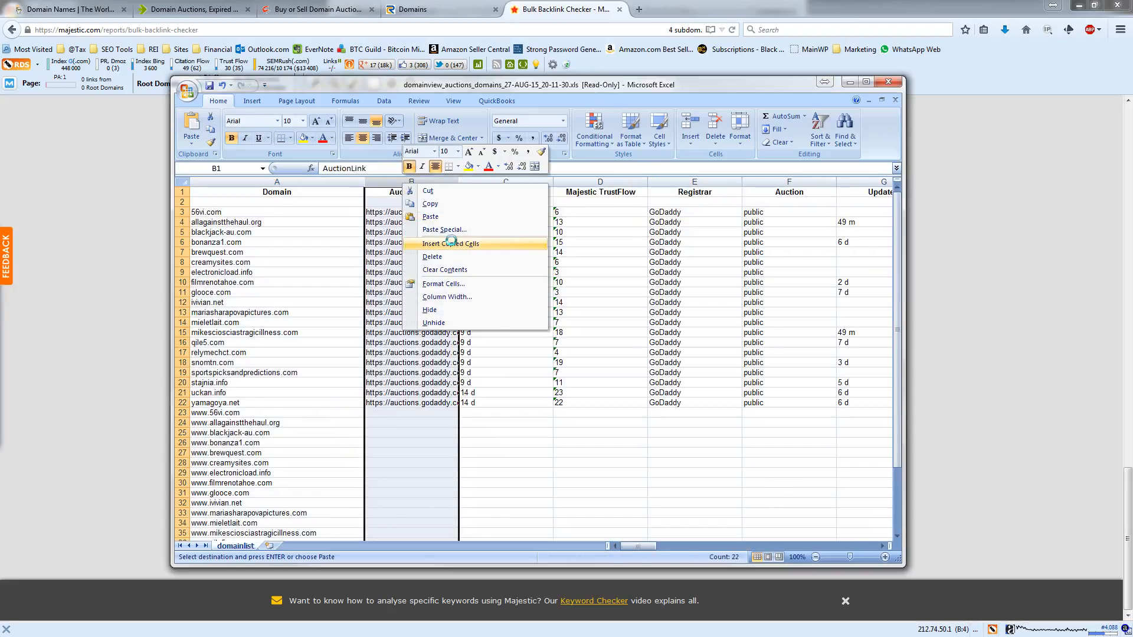
left_click(451, 243)
Copy the domain list from A3 downward and paste it starting at A2 to align it with the metrics.
left_click(252, 218)
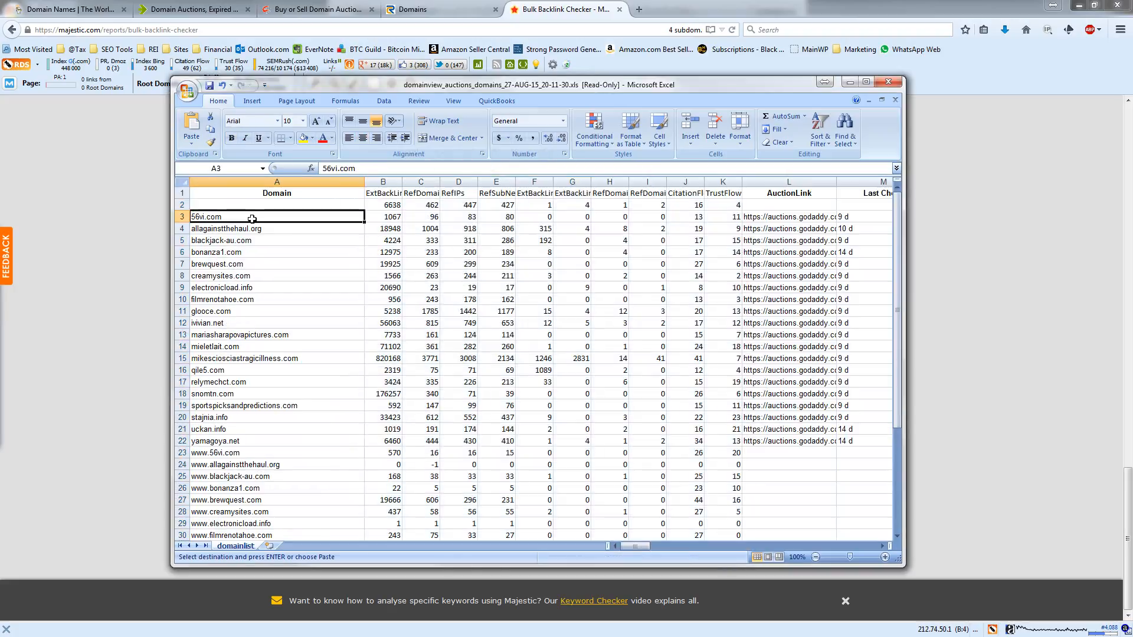
key("ctrl+shift+Down")
key("ctrl+c")
scroll(247, 219, "up", 4)
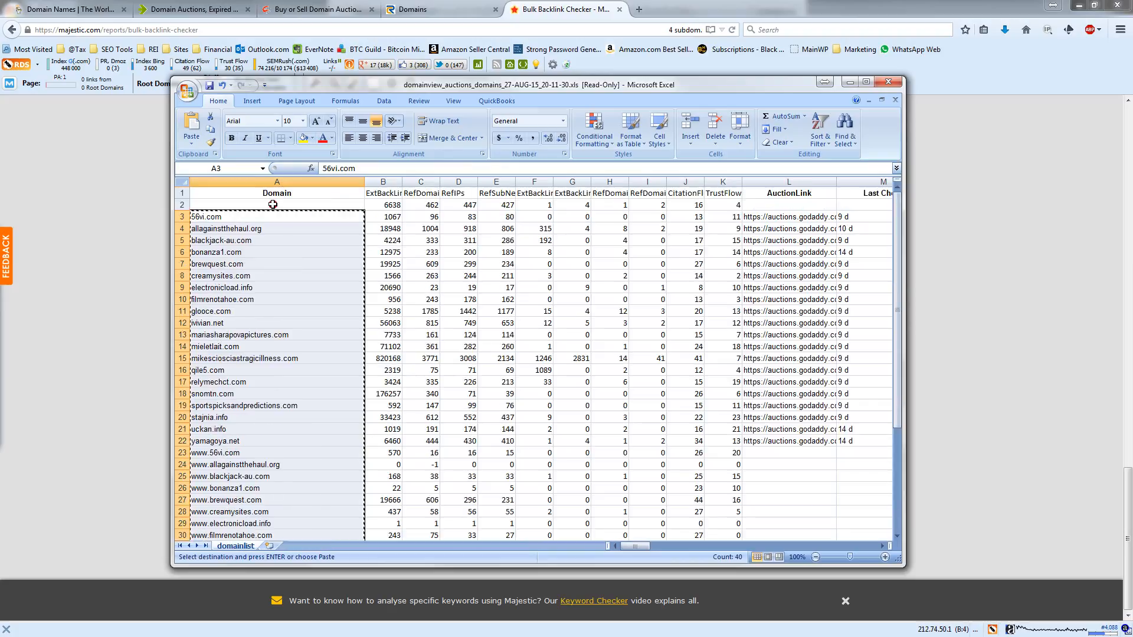
left_click(273, 204)
key("Return")
Delete the leftover duplicate domain in A42.
scroll(296, 330, "down", 5)
left_click(260, 501)
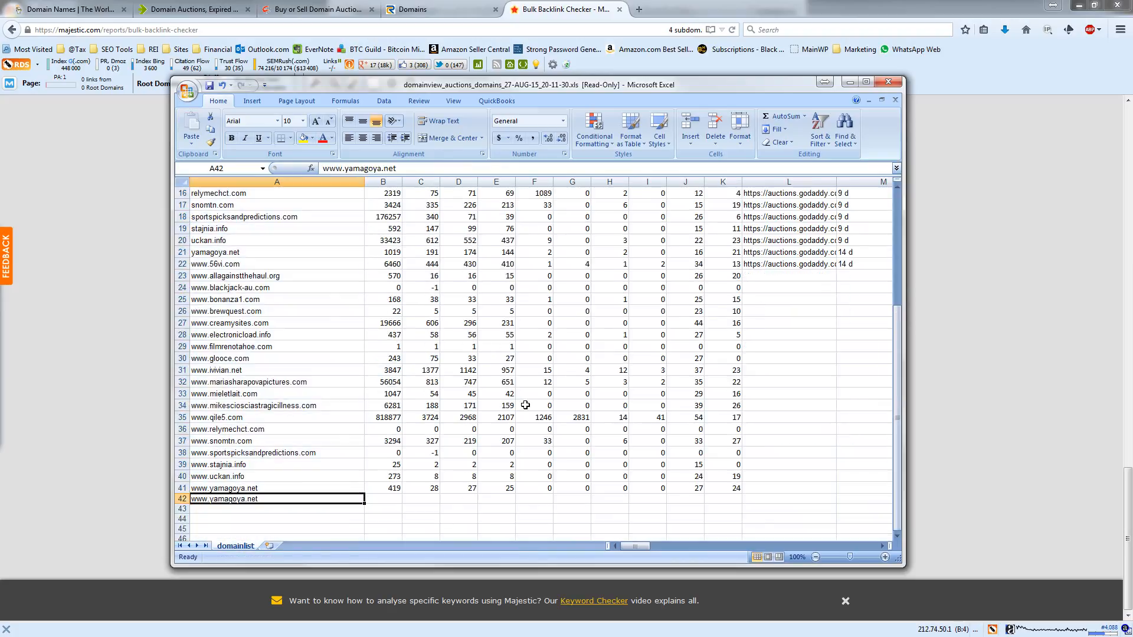
key("Delete")
scroll(512, 386, "up", 5)
left_click(441, 266)
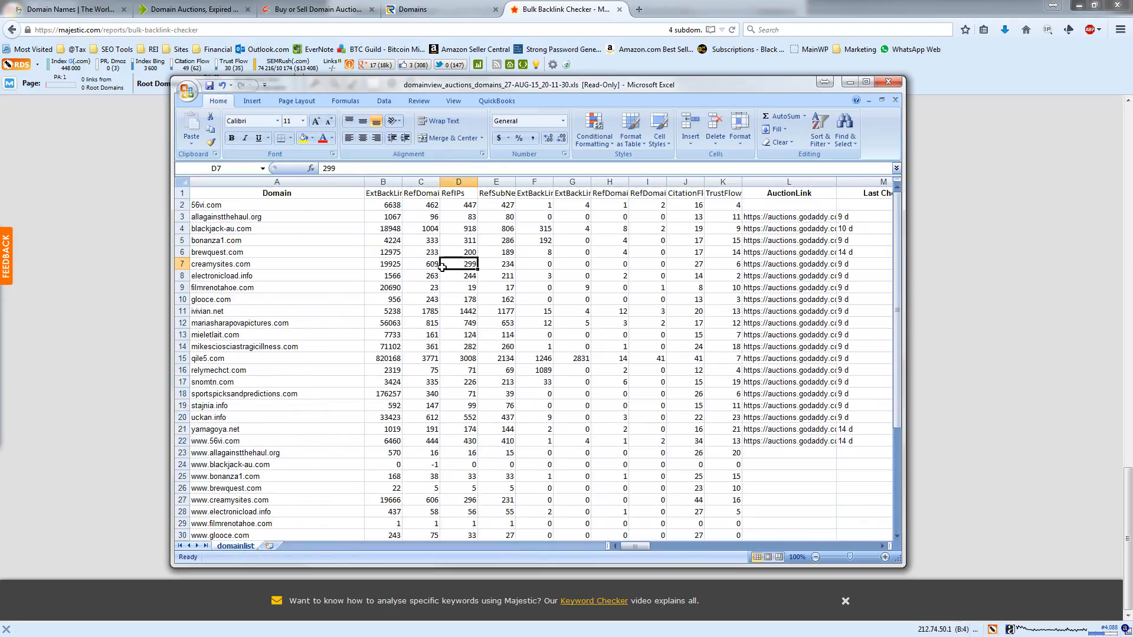
Review the merged domain list and the metric column headers from ExtBackLinks through TrustFlow.
left_click(281, 216)
scroll(281, 266, "down", 1)
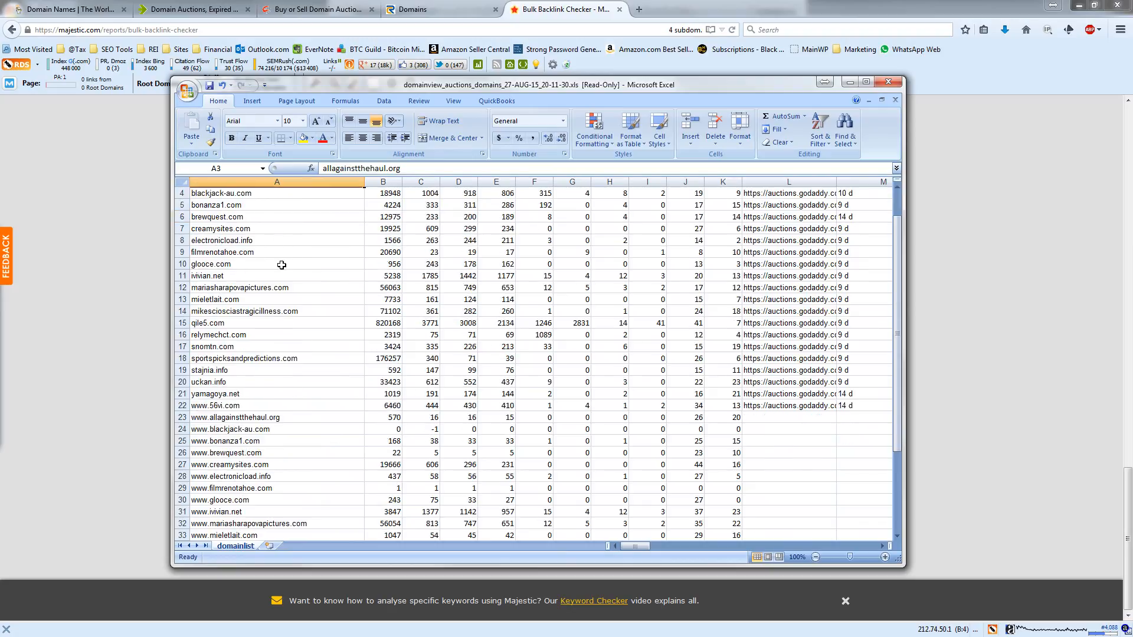
left_click(278, 236)
scroll(298, 437, "up", 1)
left_click(388, 194)
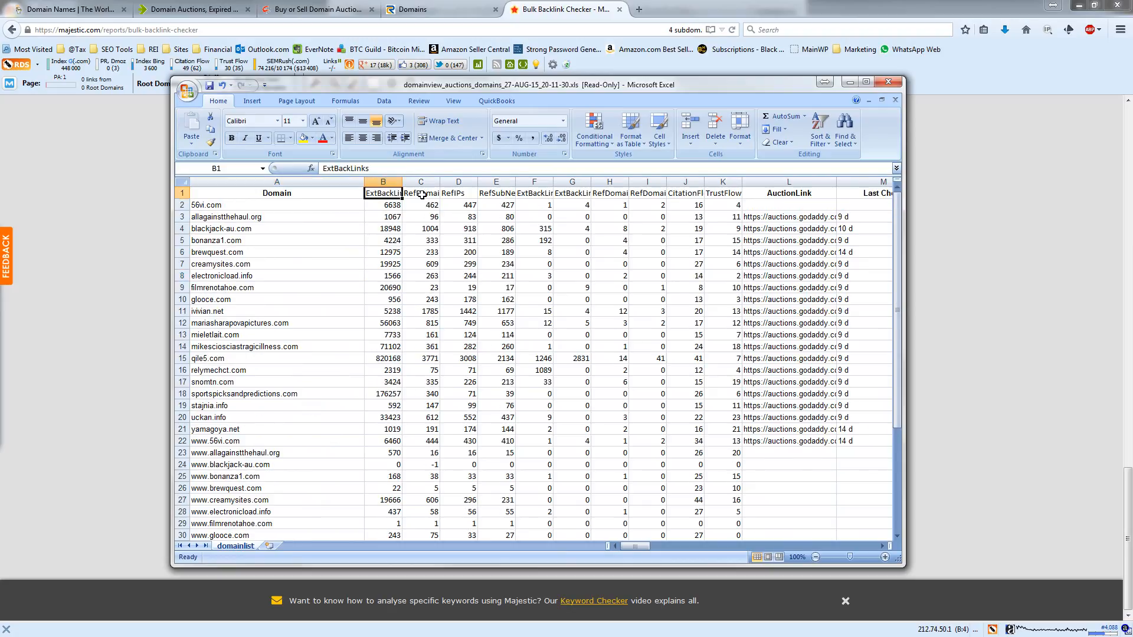
left_click(421, 195)
left_click(454, 197)
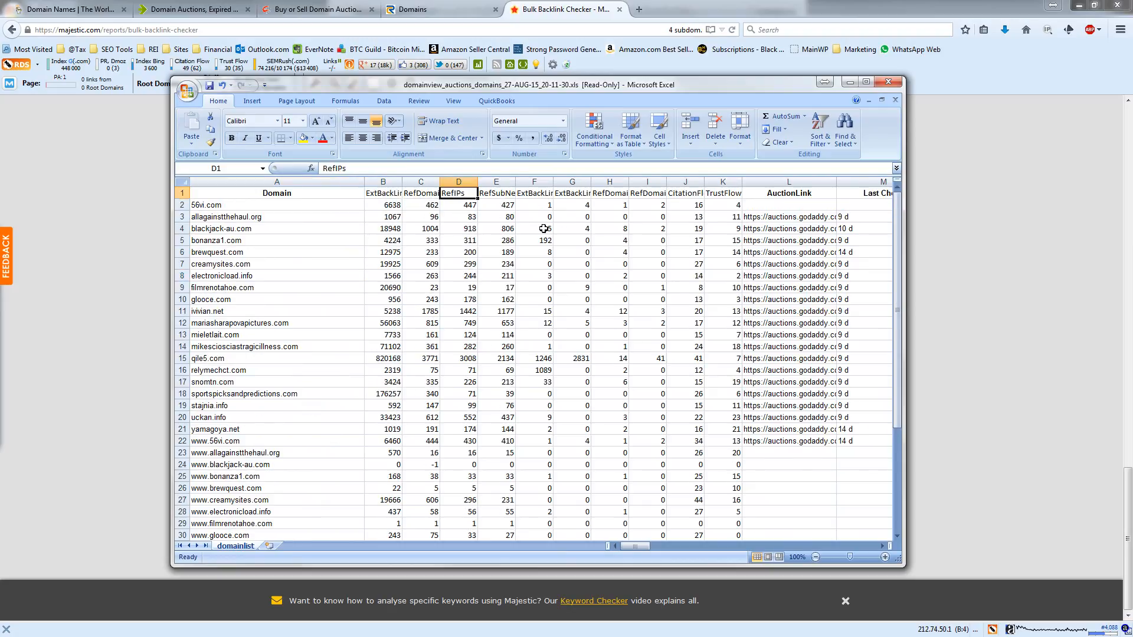
left_click(435, 197)
left_click(453, 198)
left_click(507, 197)
left_click(539, 199)
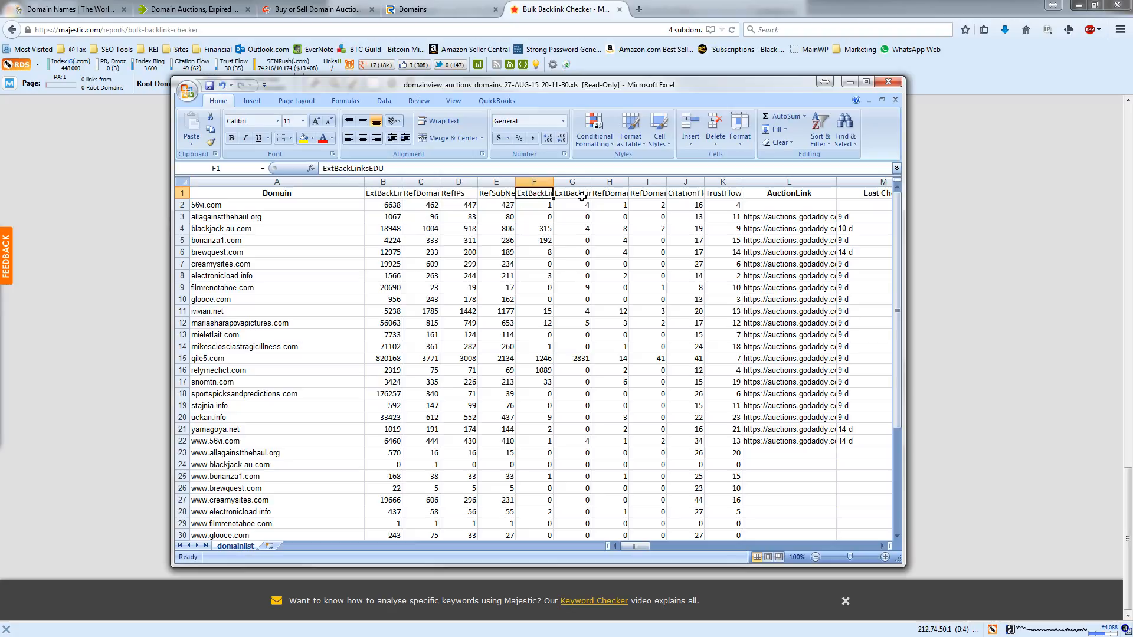
left_click(573, 190)
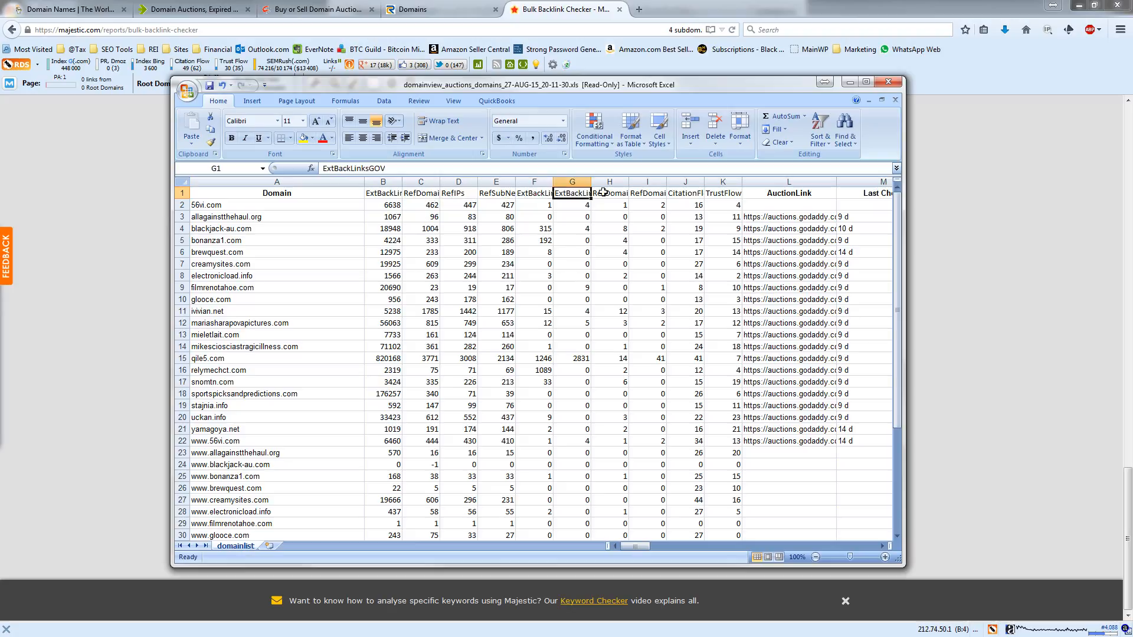
left_click(598, 192)
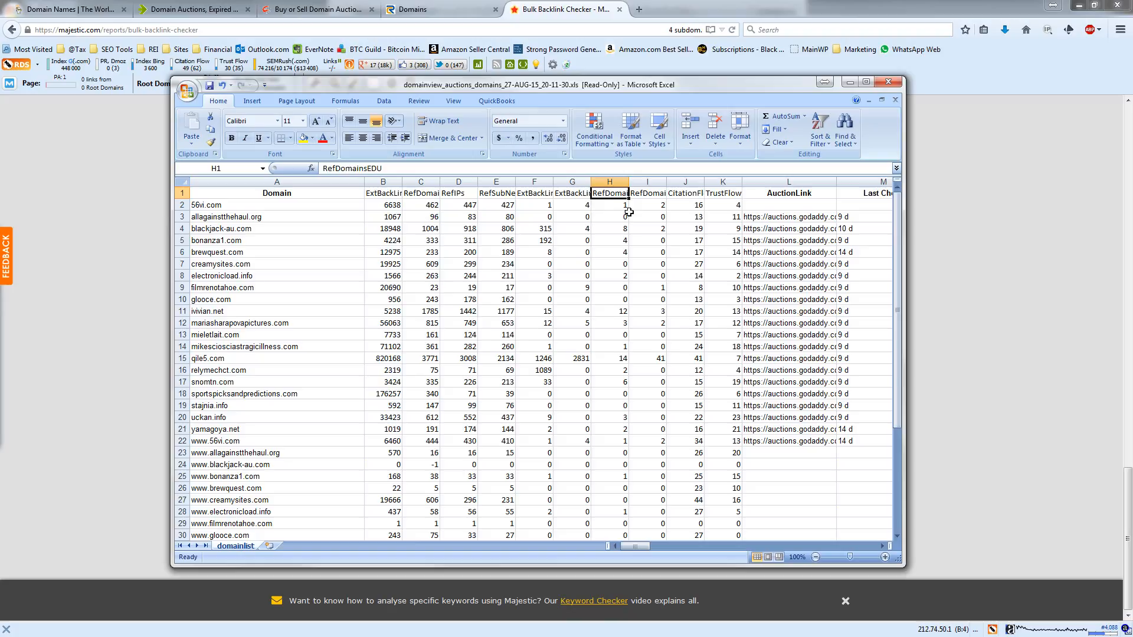
left_click(651, 195)
left_click(694, 194)
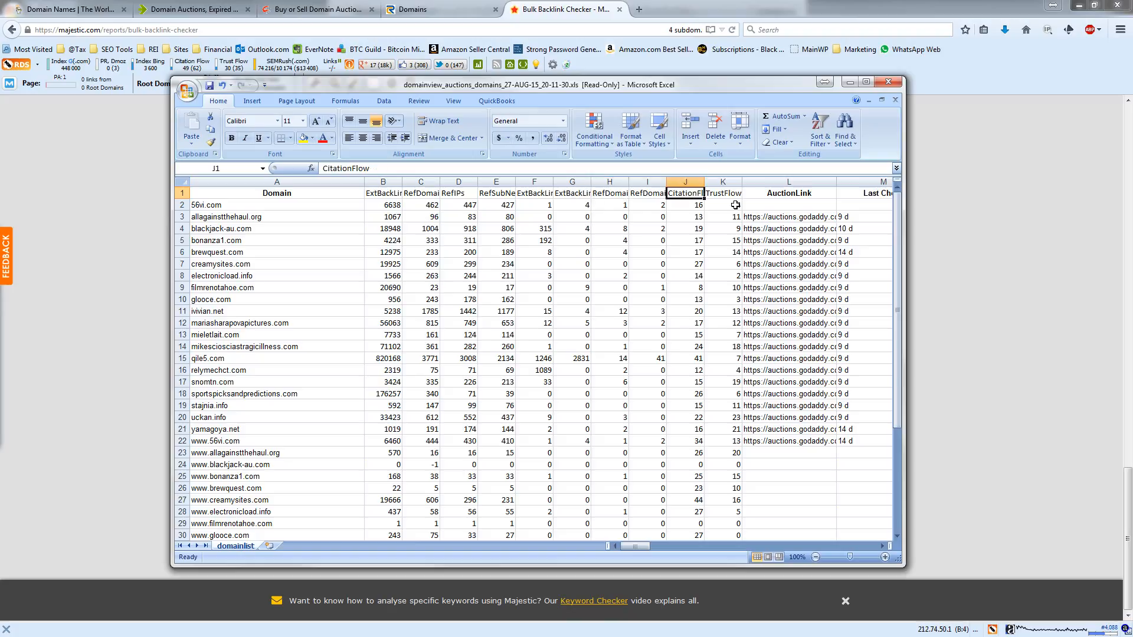
left_click(732, 196)
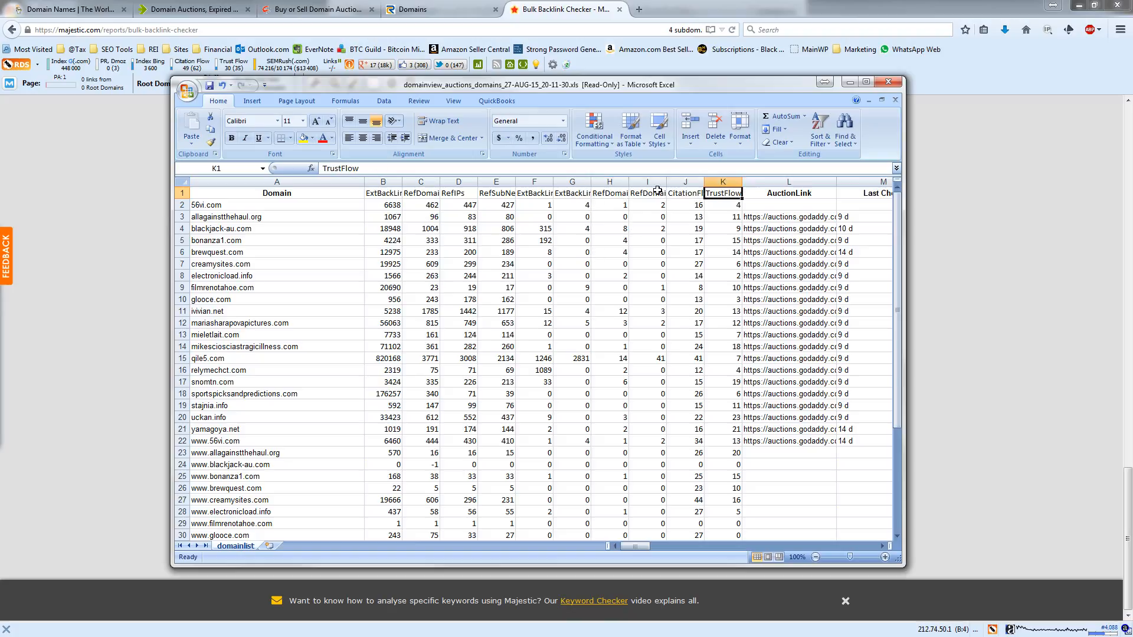
key("ctrl+Home")
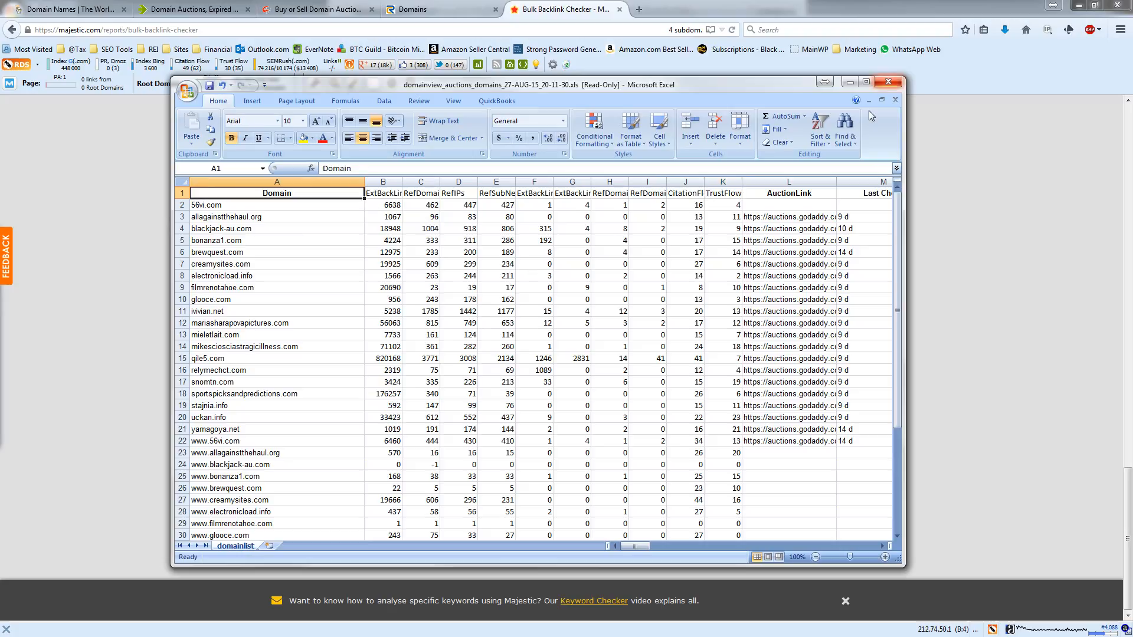
left_click(823, 145)
left_click(825, 146)
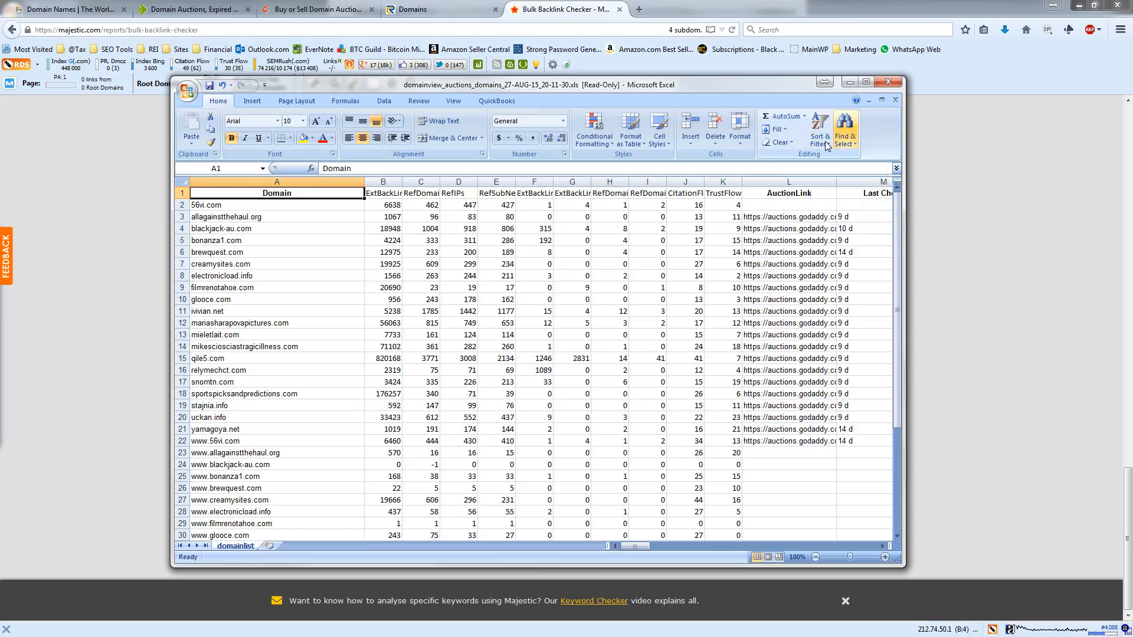
left_click(825, 146)
left_click(698, 183)
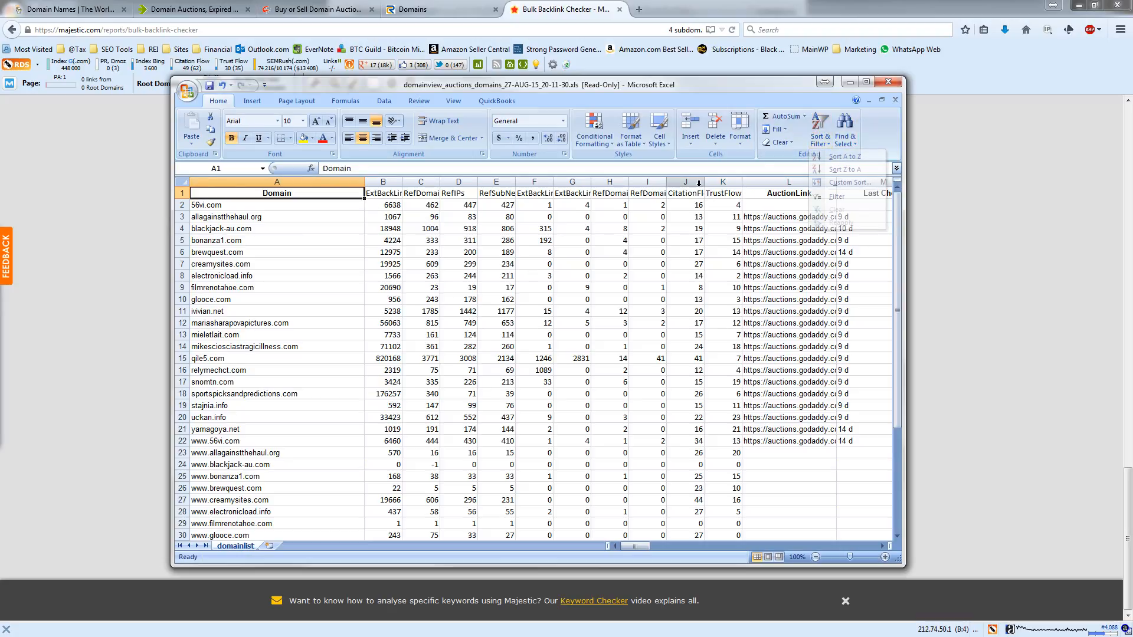
Sort the domain list by TrustFlow in ascending order.
left_click(723, 193)
left_click(820, 142)
left_click(833, 158)
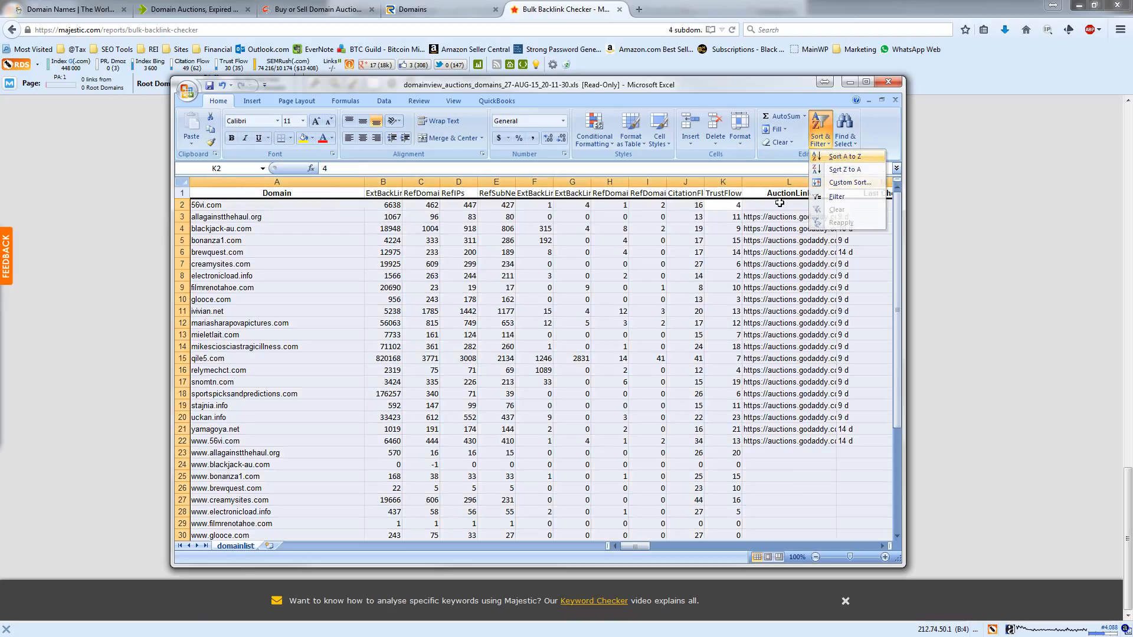
left_click(732, 235)
Delete rows 2 to 25, which hold the domains with a TrustFlow below 15.
left_click(182, 205)
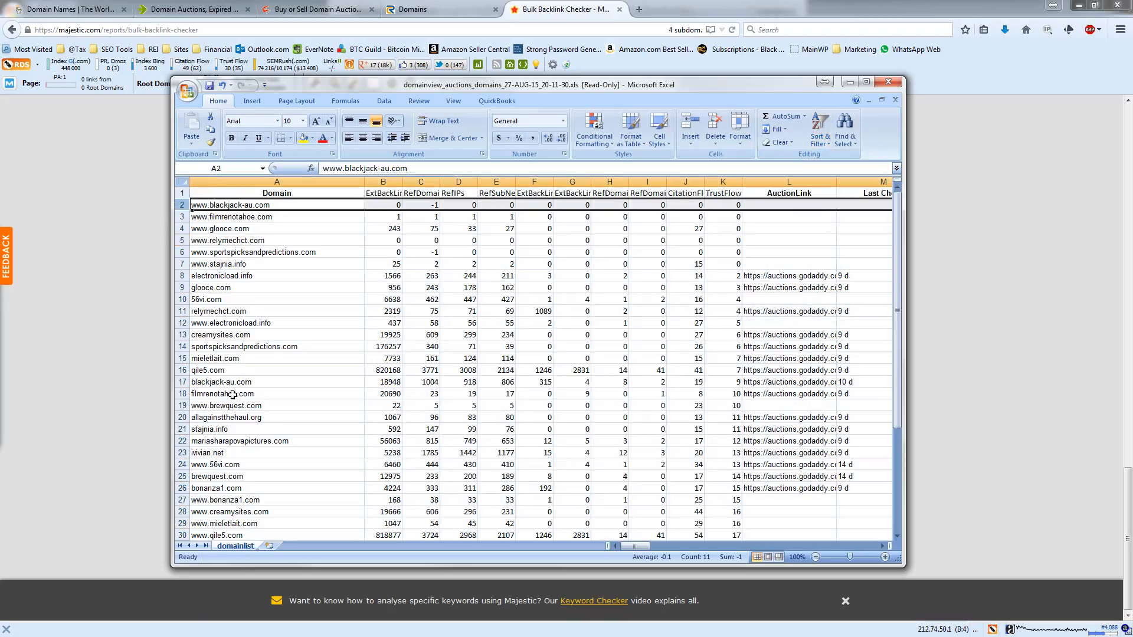
scroll(631, 342, "down", 4)
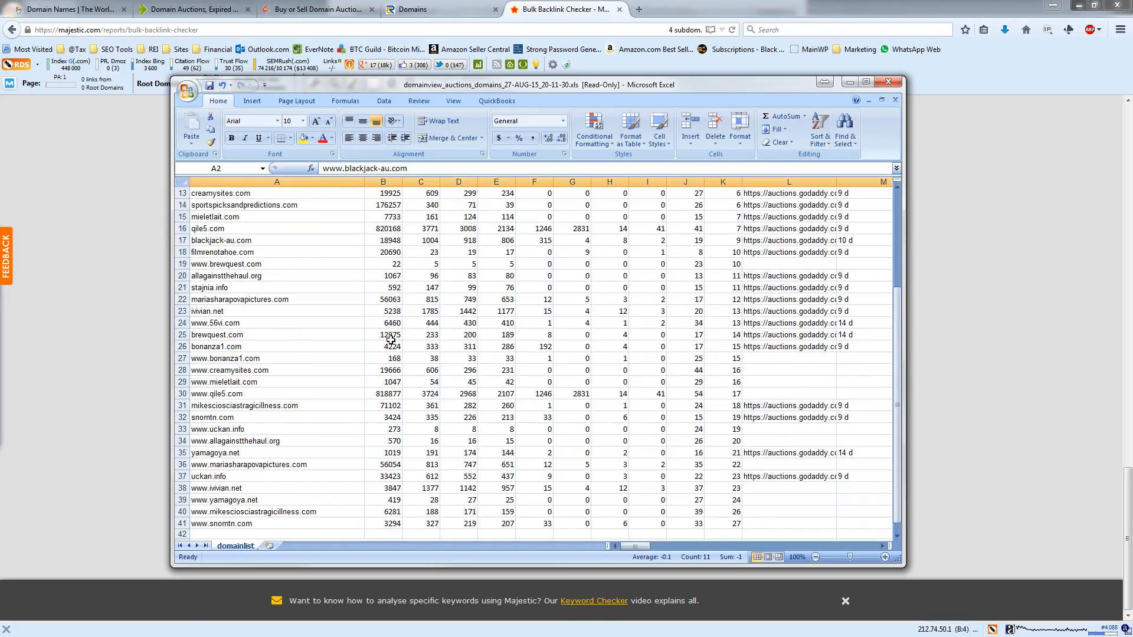
left_click(182, 334, "shift")
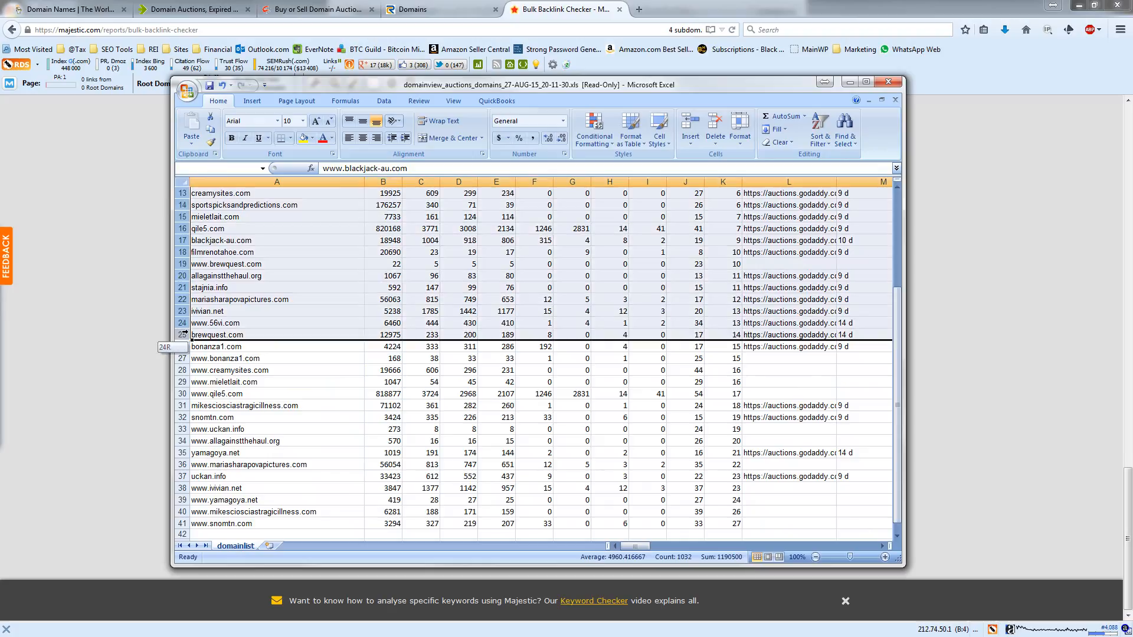
left_click(715, 124)
left_click(679, 254)
Sort the remaining domains by CitationFlow in ascending order and check the low, middle and high values.
left_click(690, 195)
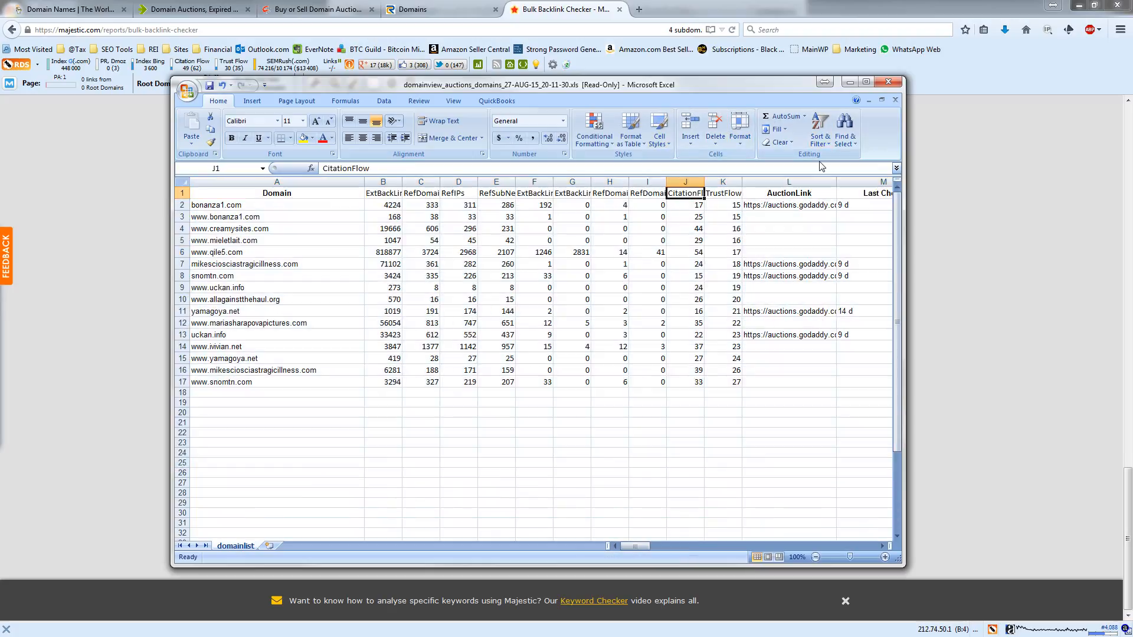
left_click(821, 141)
left_click(843, 169)
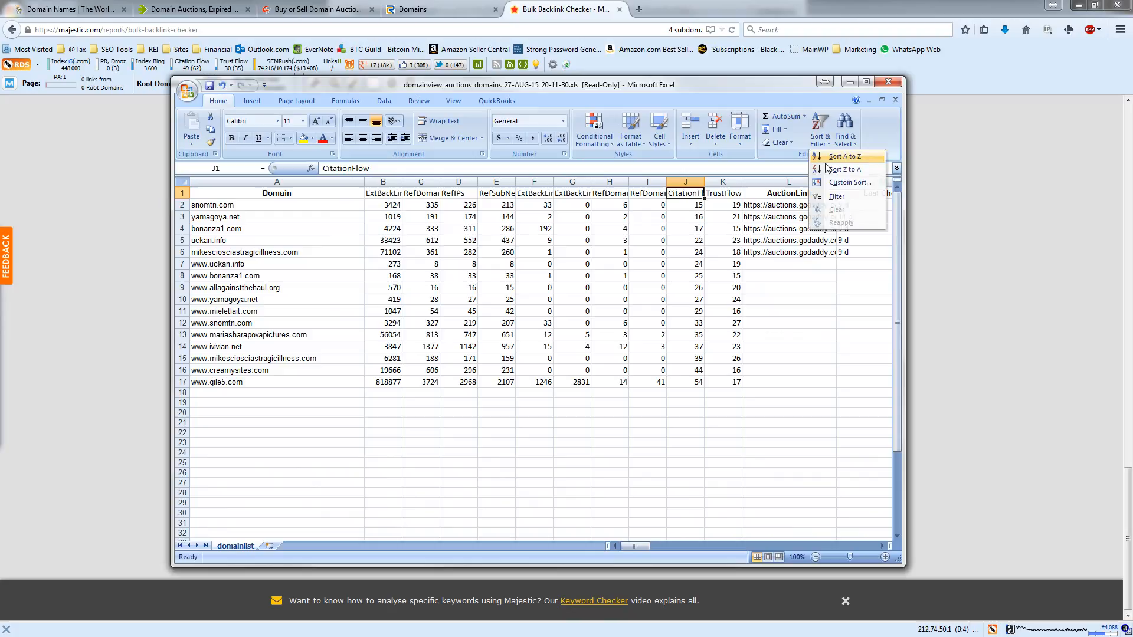
left_click(702, 206)
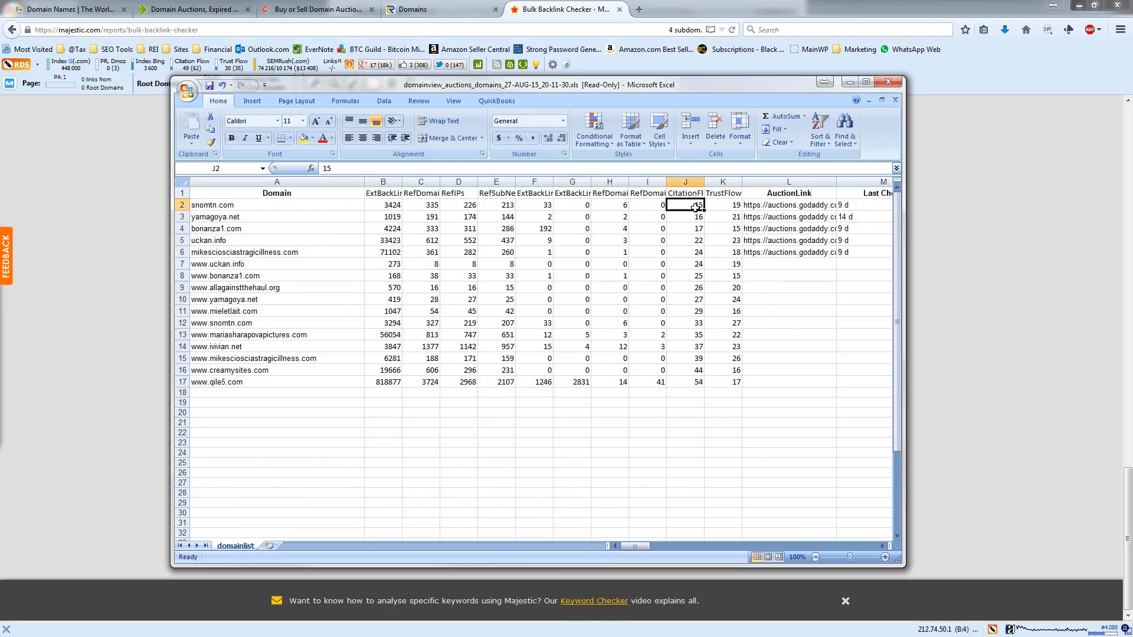
left_click(681, 287)
left_click(679, 380)
left_click(692, 229)
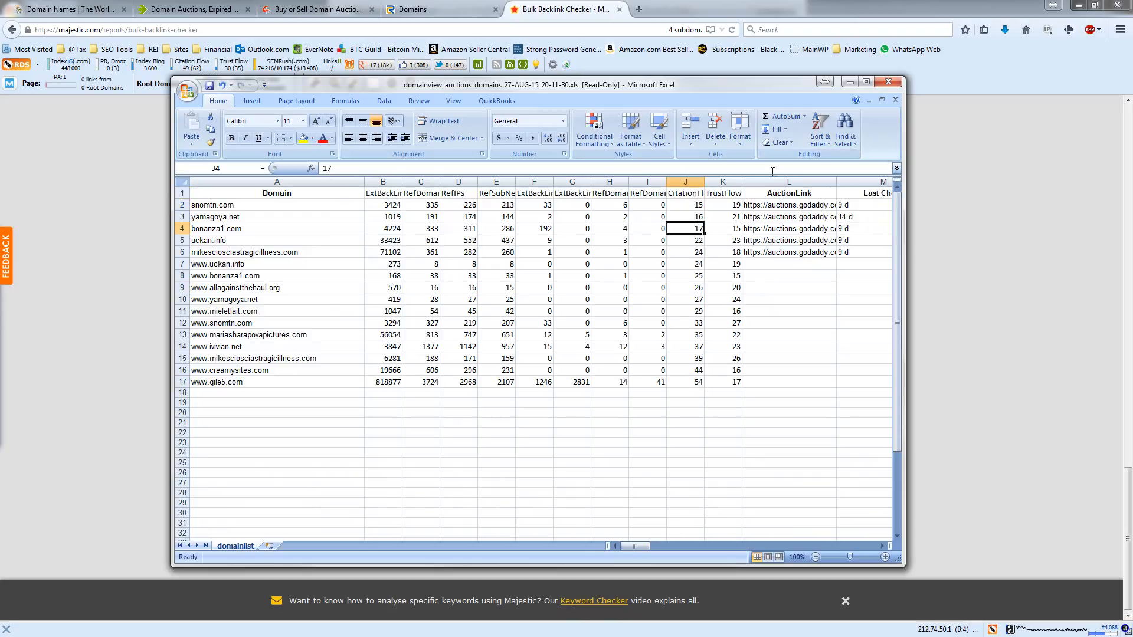
Insert a new column before AuctionLink and title it CF:TF Ratio.
left_click(773, 176)
right_click(773, 175)
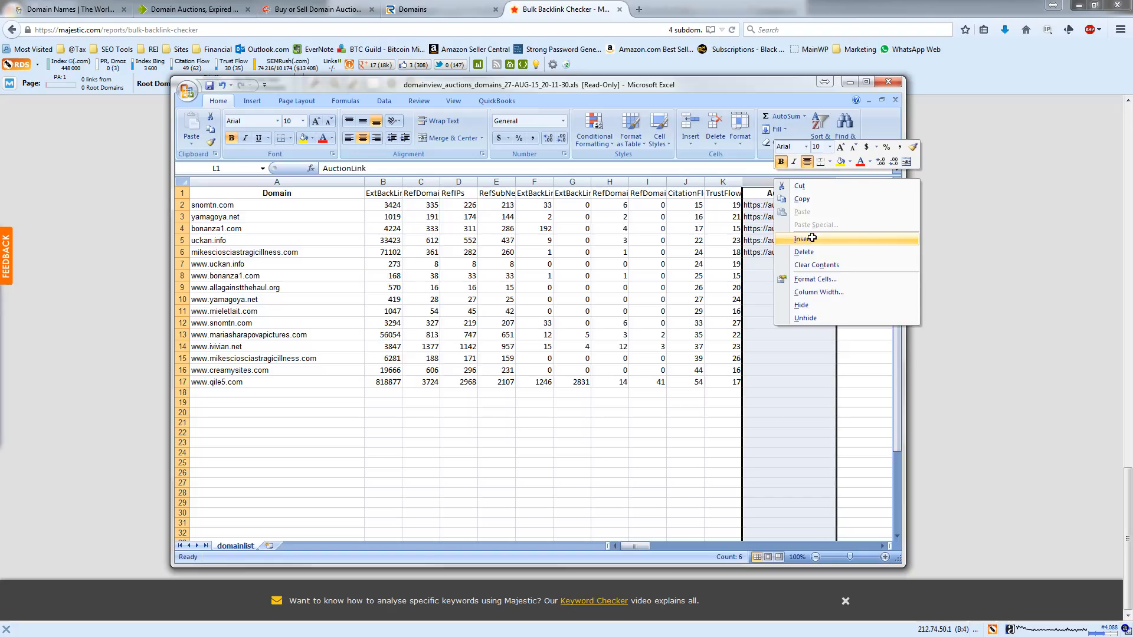
left_click(811, 238)
type("C")
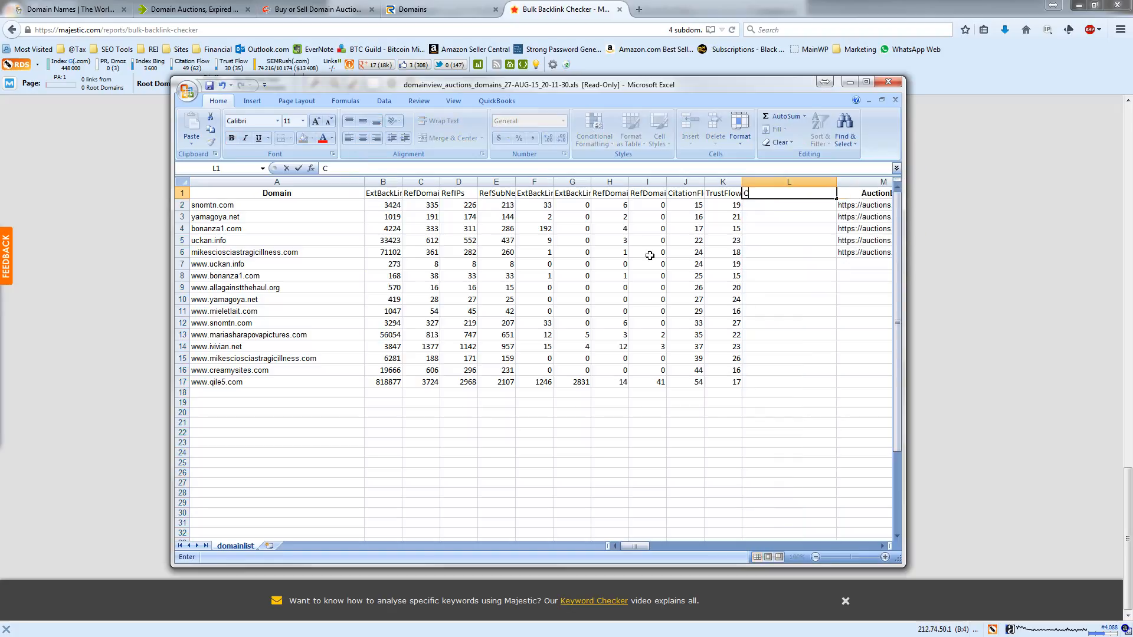
type("F:TF Ratio")
key("Return")
Enter the formula =J2/K2 in L2 to divide CitationFlow by TrustFlow.
type("=")
key("Left")
key("Left")
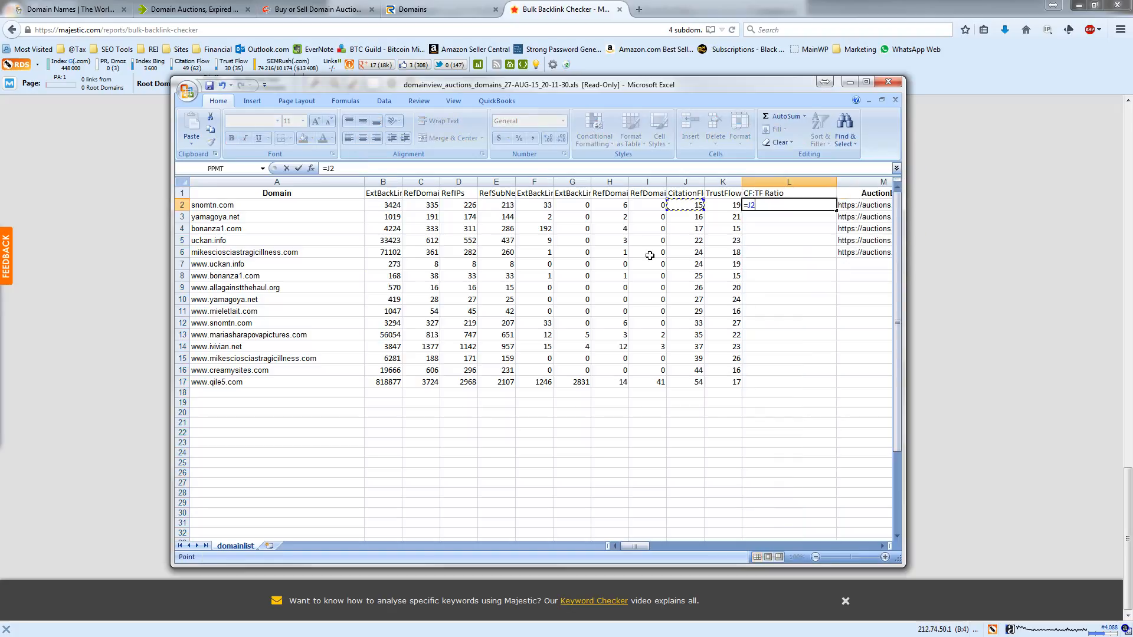
type("/")
key("Left")
key("Return")
Fill the ratio formula down column L to row 17, the last domain.
key("Left")
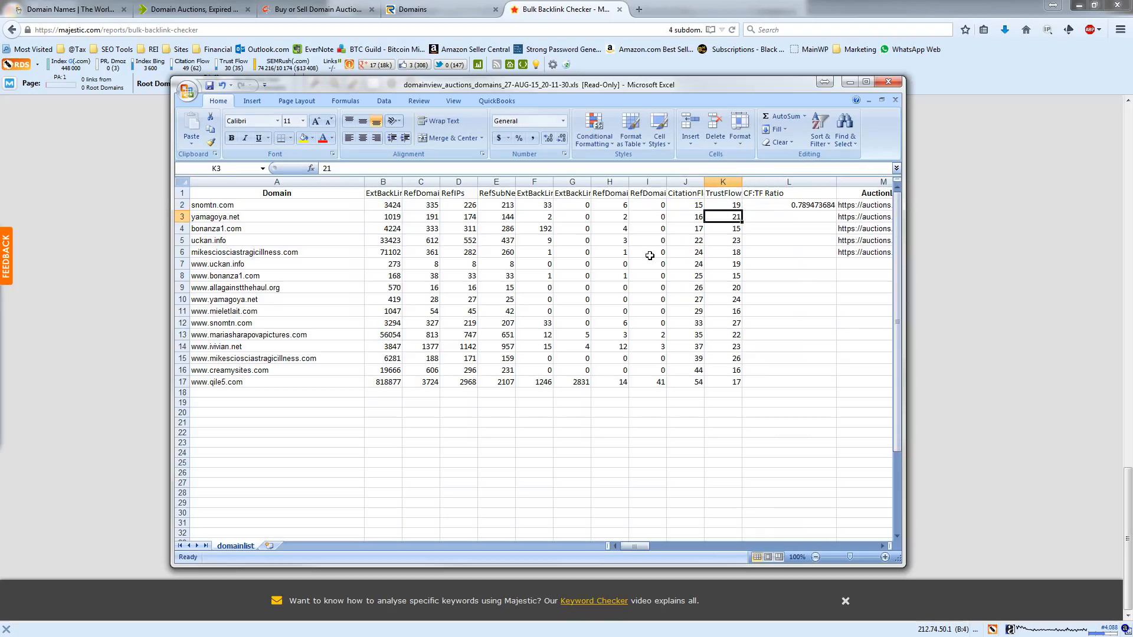
key("ctrl+Down")
key("Right")
key("ctrl+shift+Up")
key("ctrl+d")
key("Down")
key("Up")
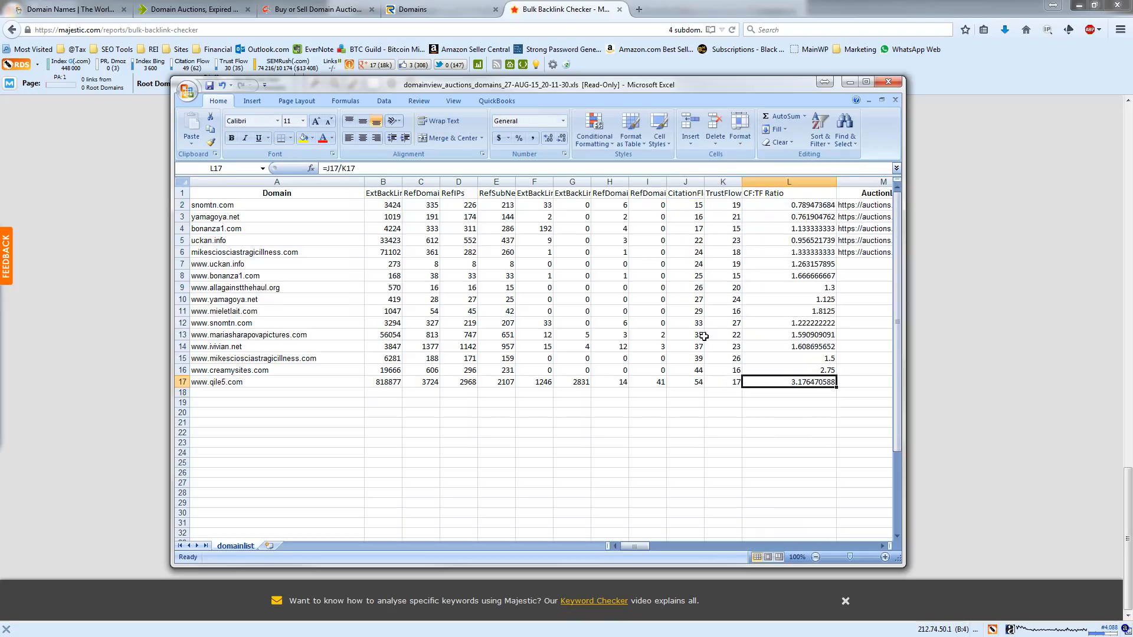
Sort the domain list by CF:TF Ratio in descending order.
left_click(772, 205)
left_click(776, 195)
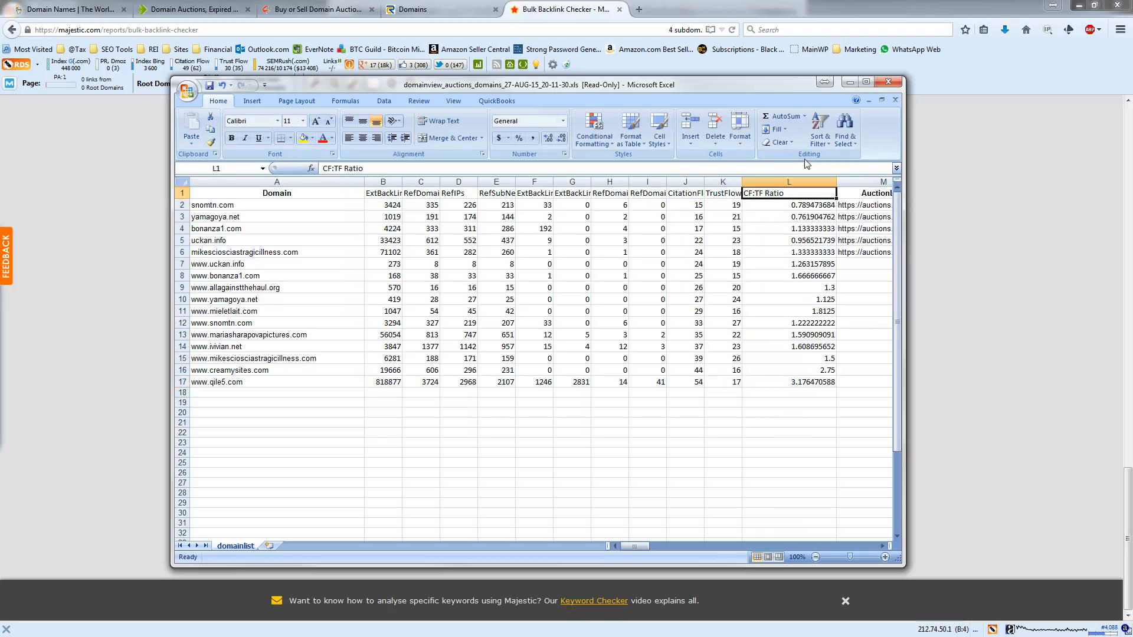
left_click(819, 130)
left_click(825, 170)
left_click(809, 215)
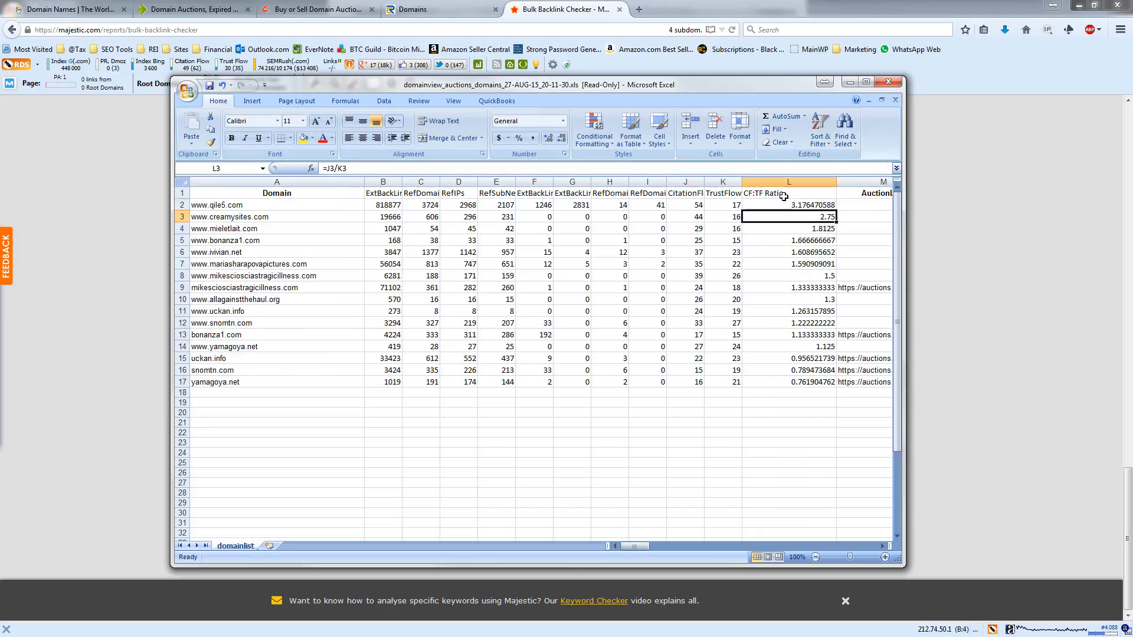
left_click(784, 206)
left_click(785, 216)
left_click(788, 206)
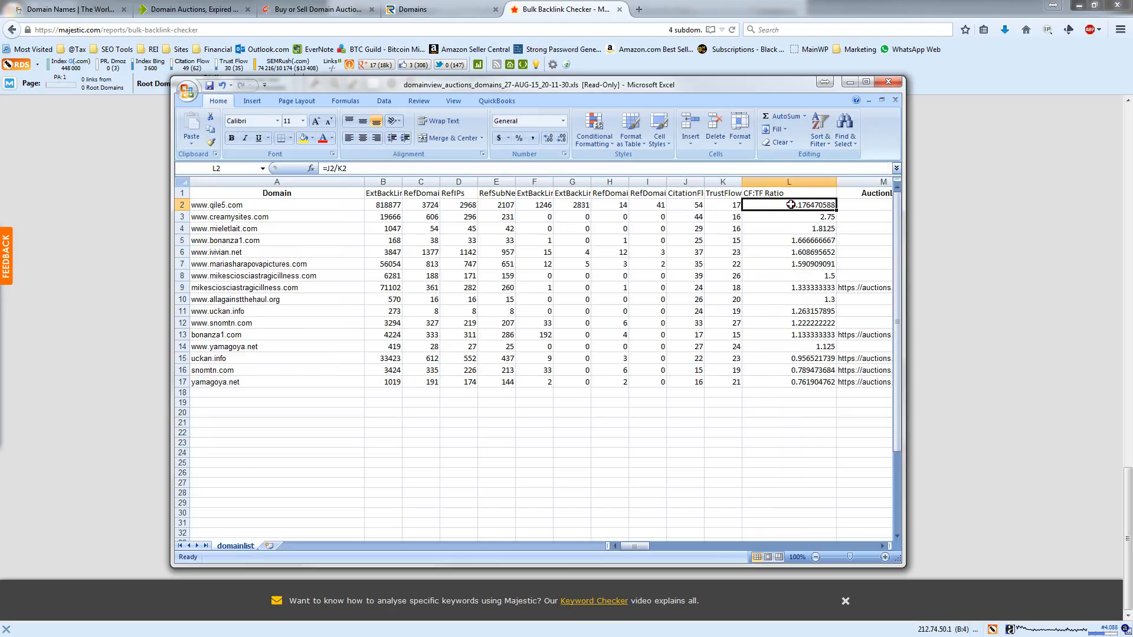
left_click(785, 216)
left_click_drag(182, 205, 182, 217)
left_click(718, 125)
left_click(797, 252)
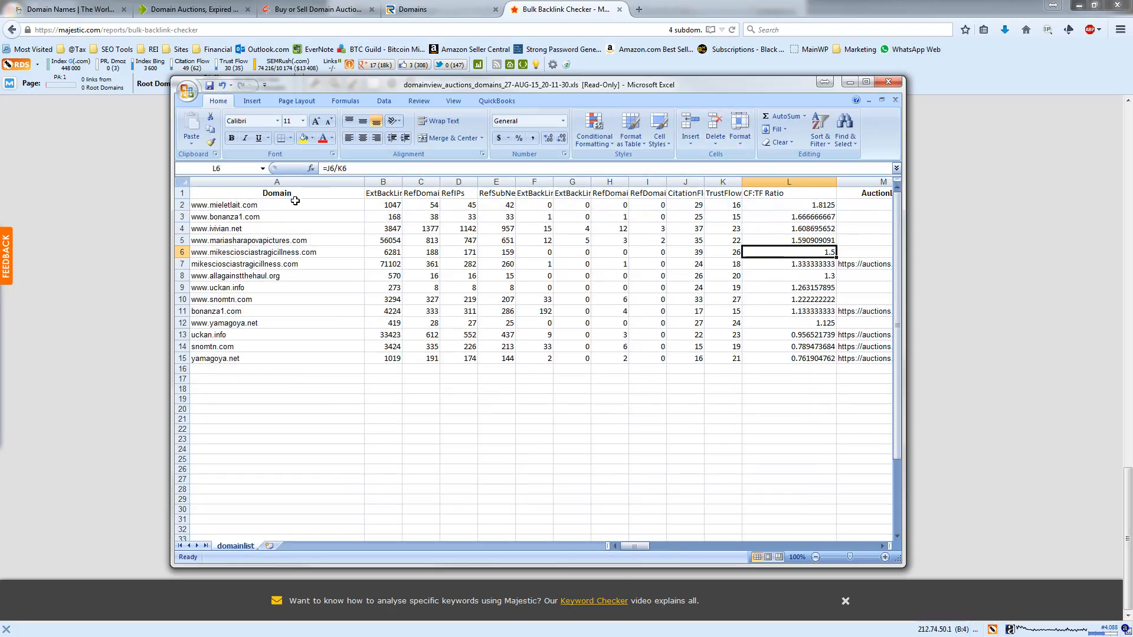
mouse_move(295, 204)
left_mouse_down()
mouse_move(316, 348)
mouse_move(287, 354)
mouse_move(288, 201)
left_mouse_up()
left_click(287, 350)
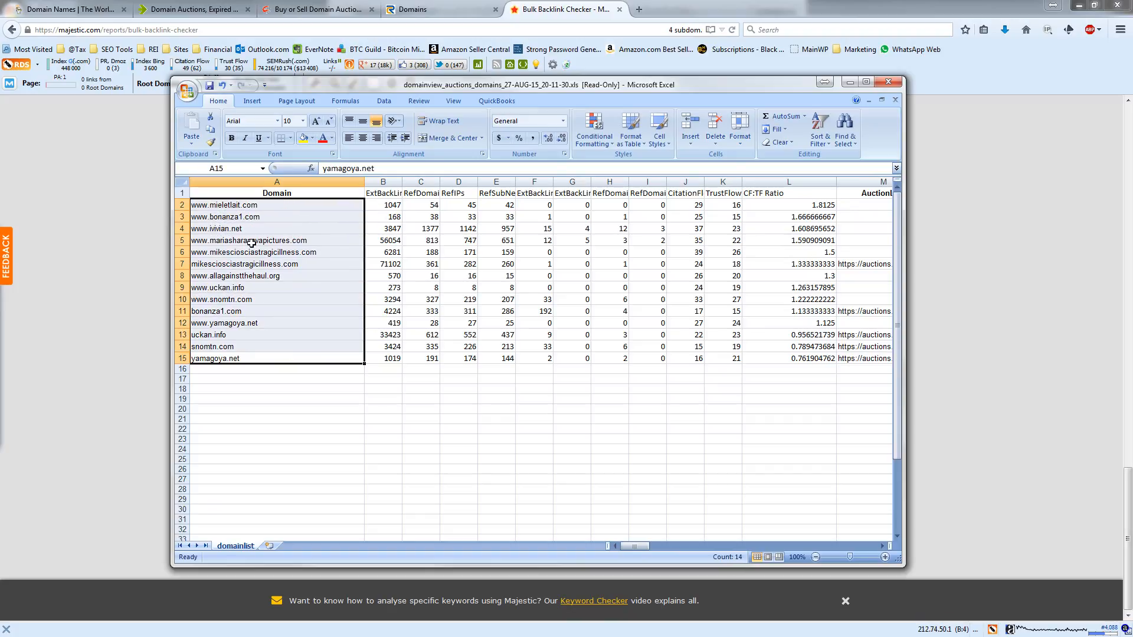
left_click(251, 241)
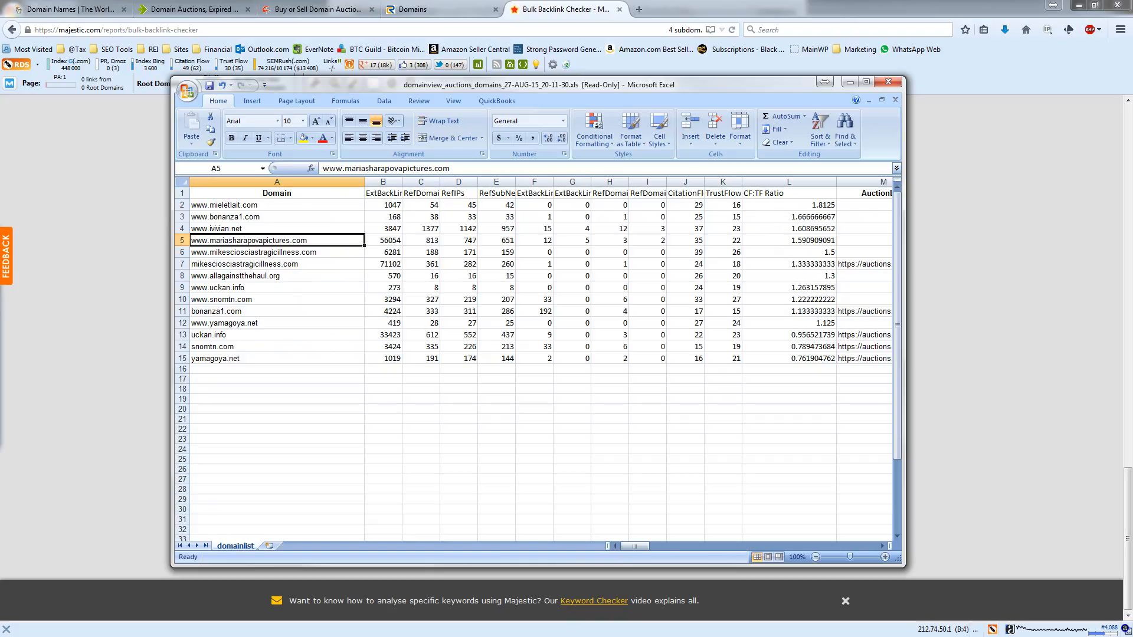
Switch to Netpeak Checker and deselect all check parameters.
key("alt+Tab")
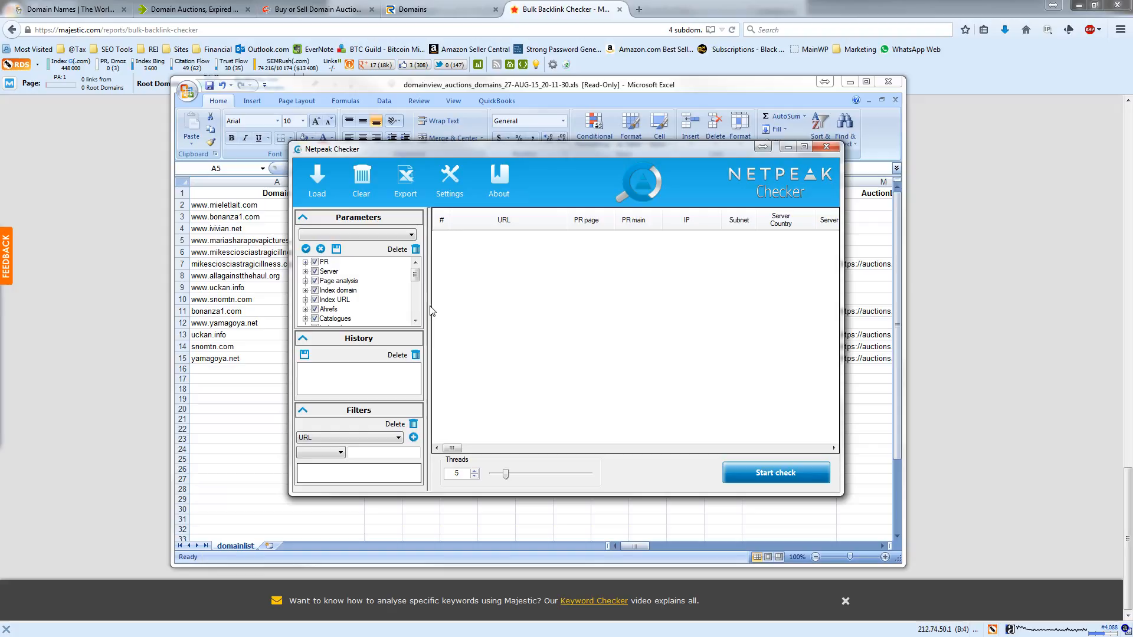
left_click(320, 249)
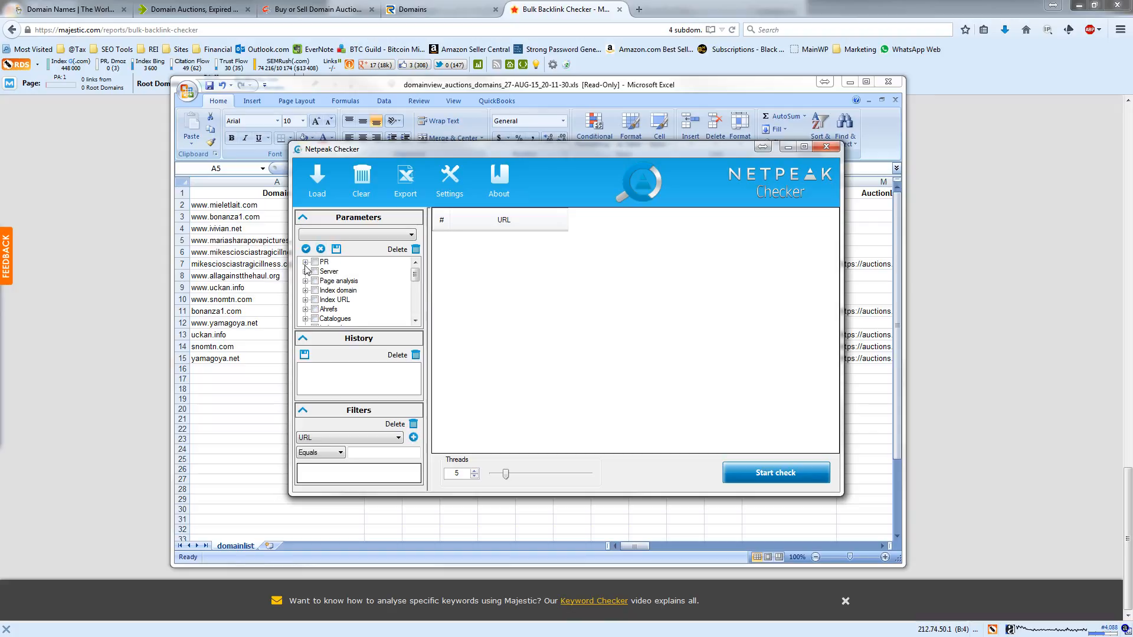
Copy the remaining domains in A2:A15 from the domain auctions workbook and return to Netpeak Checker.
left_click(242, 213)
left_click_drag(248, 203, 254, 358)
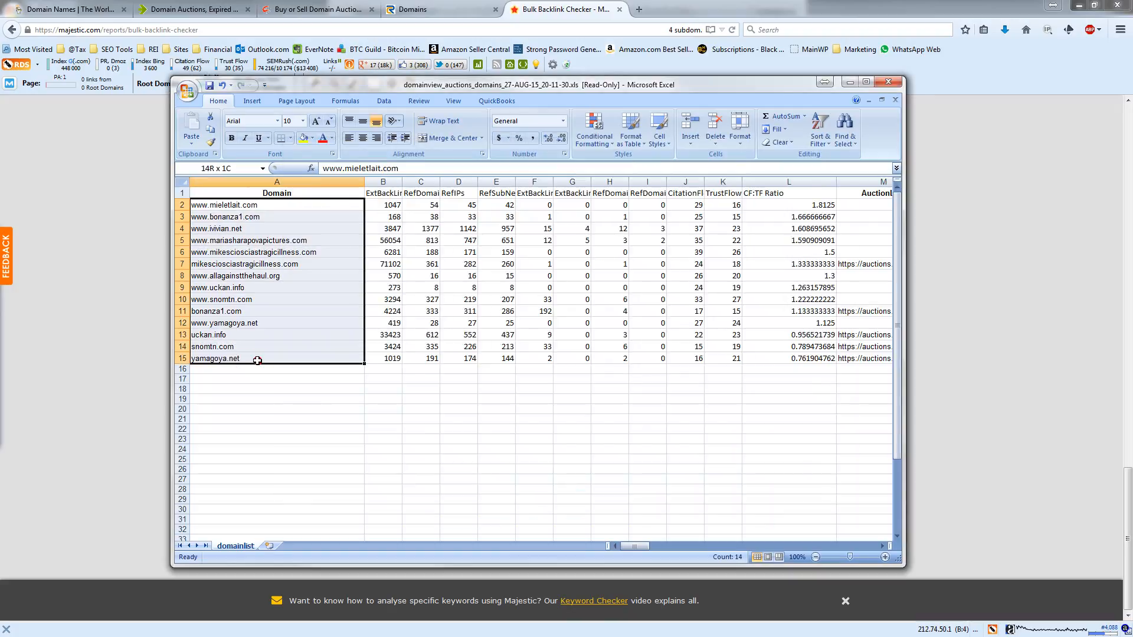
key("ctrl+c")
key("alt+Tab")
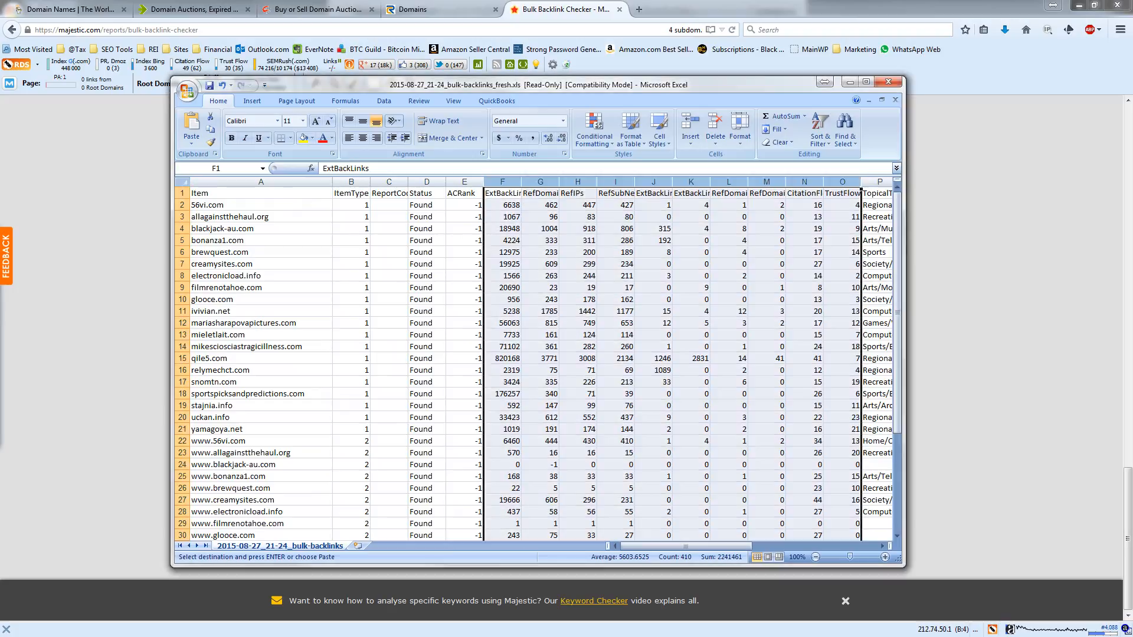
key("alt+Tab")
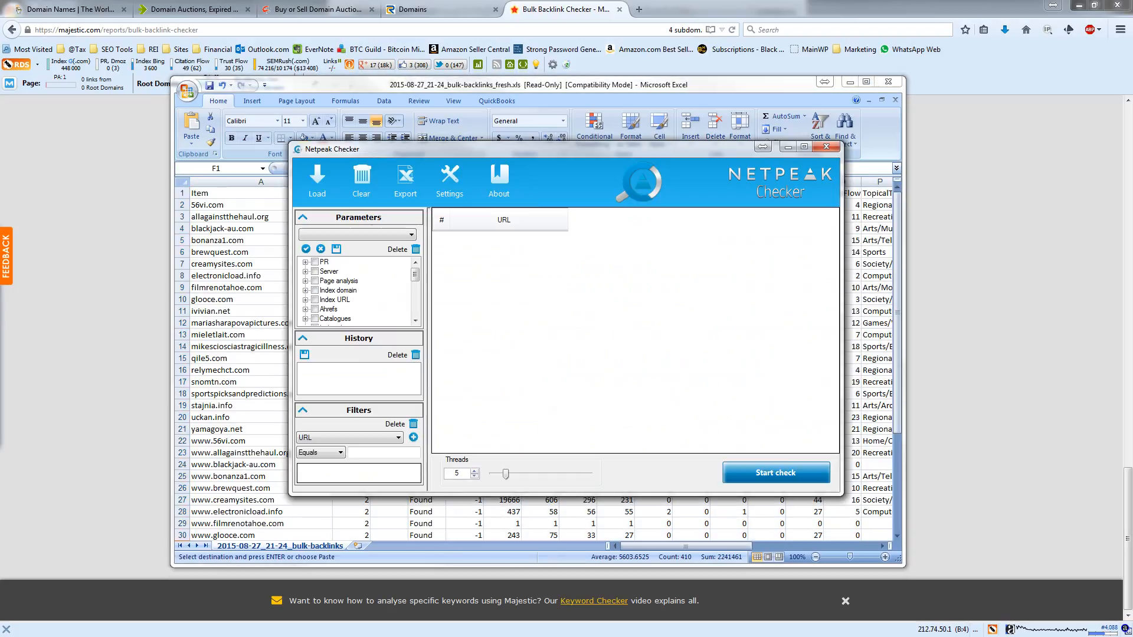
Load the copied list of domains into Netpeak Checker and save it as the URLs for checking.
left_click(308, 179)
key("ctrl+v")
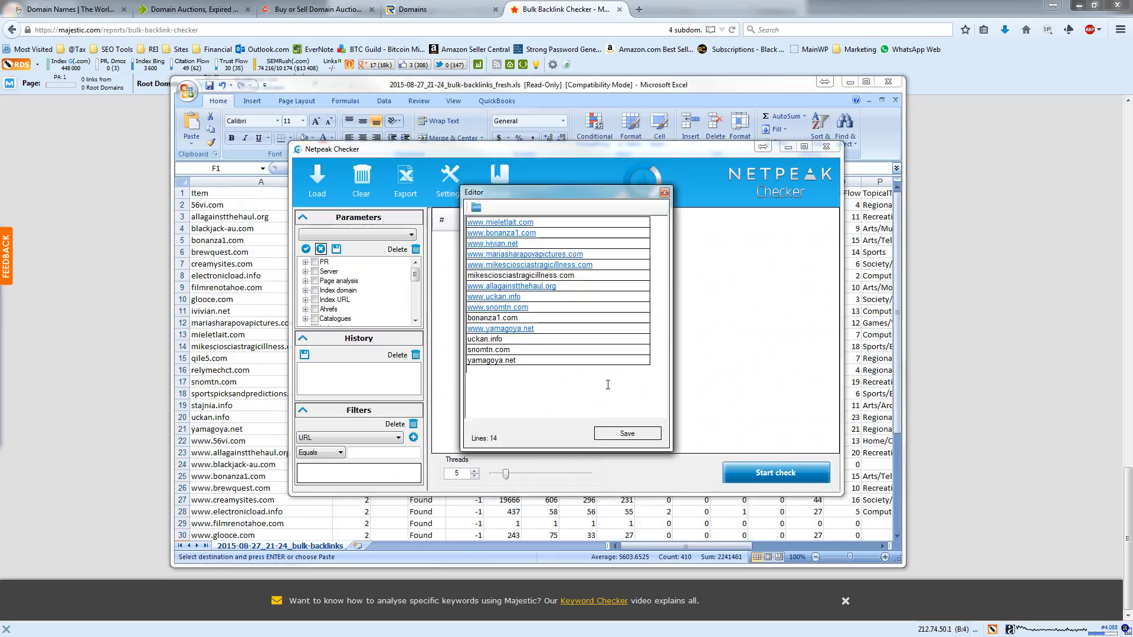
left_click(625, 433)
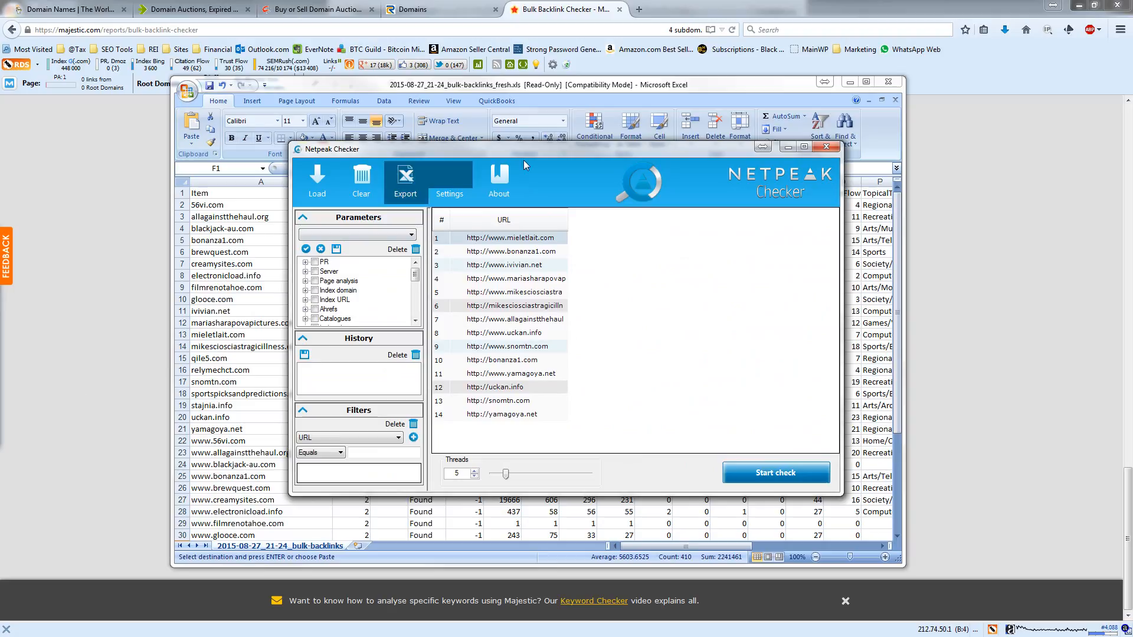
Enable the PR, Moz Page Authority and Moz Domain Authority parameters and run the check on the loaded domains.
left_click(315, 262)
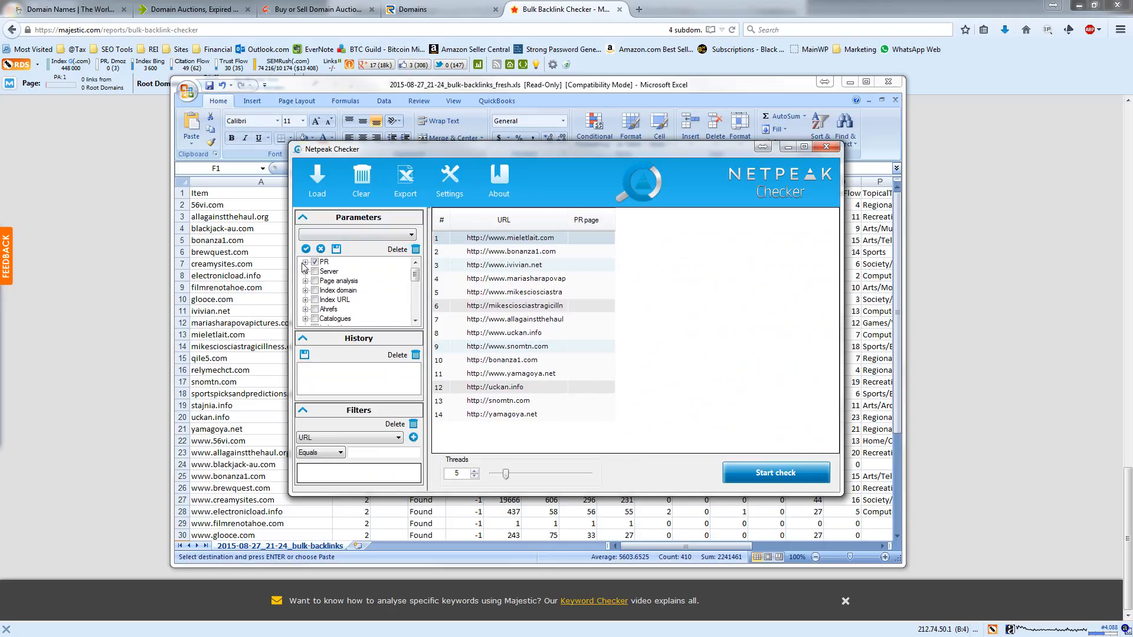
scroll(331, 311, "down", 2)
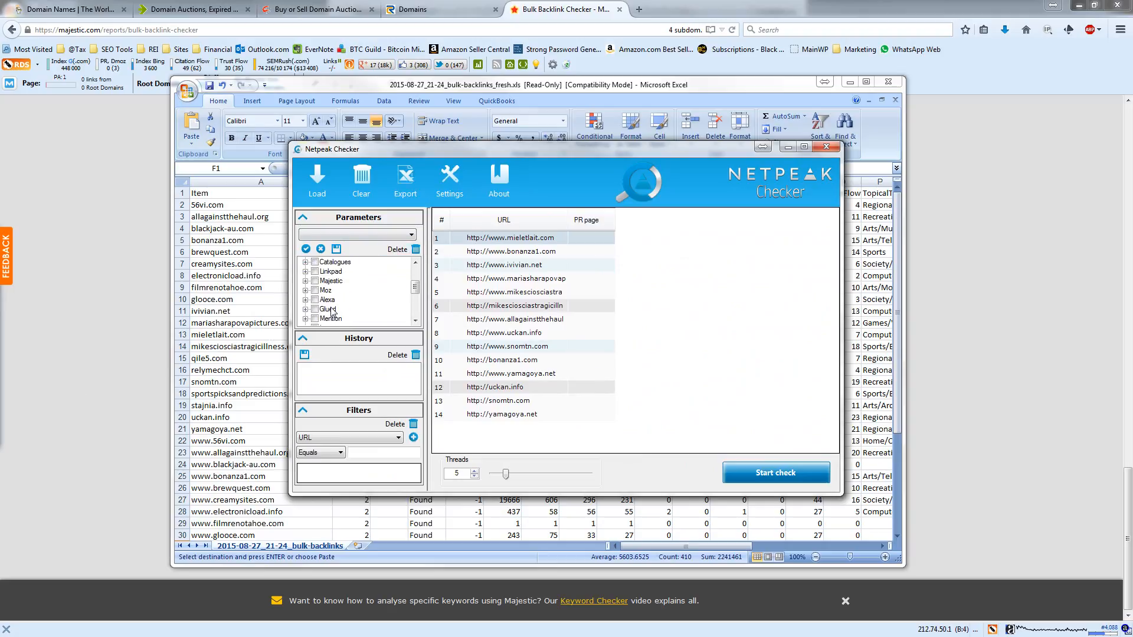
left_click(305, 290)
left_click(326, 272)
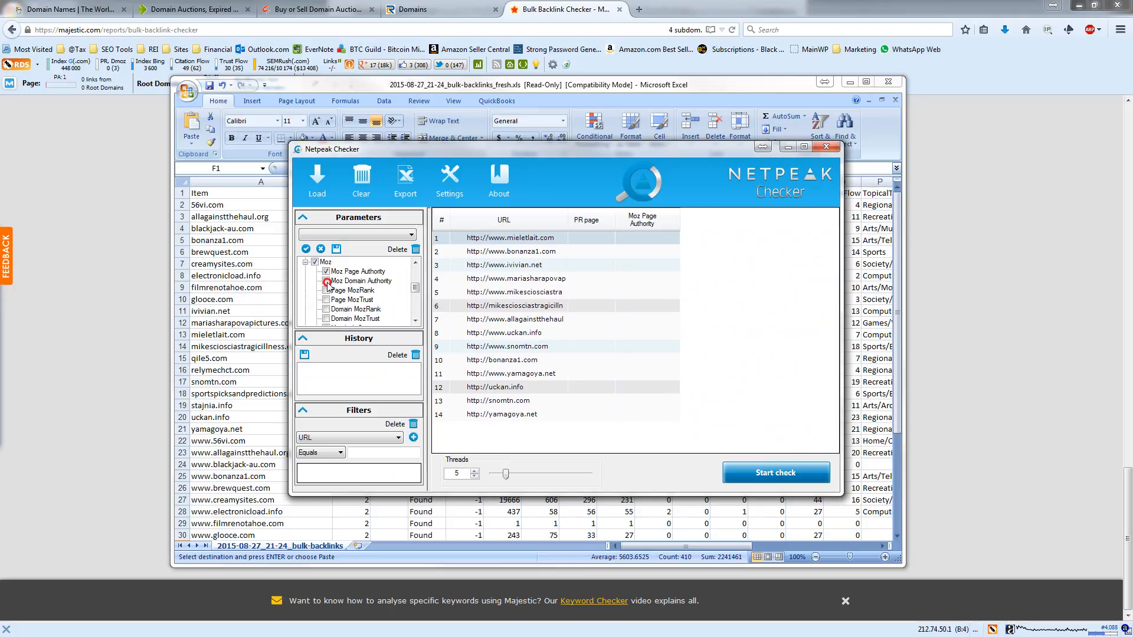
left_click(326, 281)
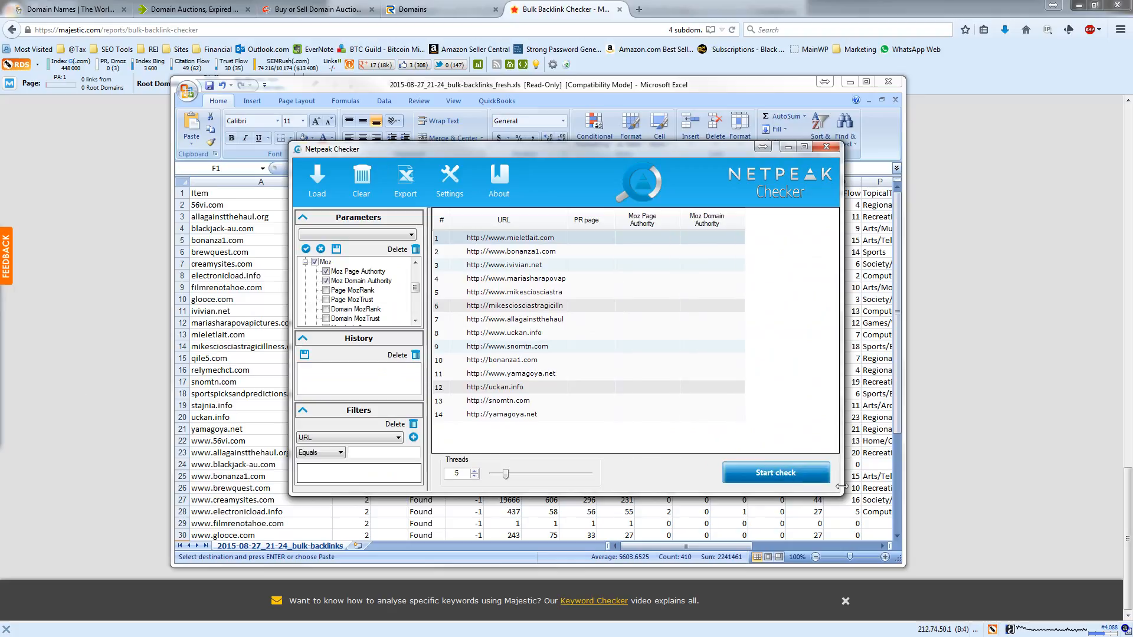
left_click(781, 472)
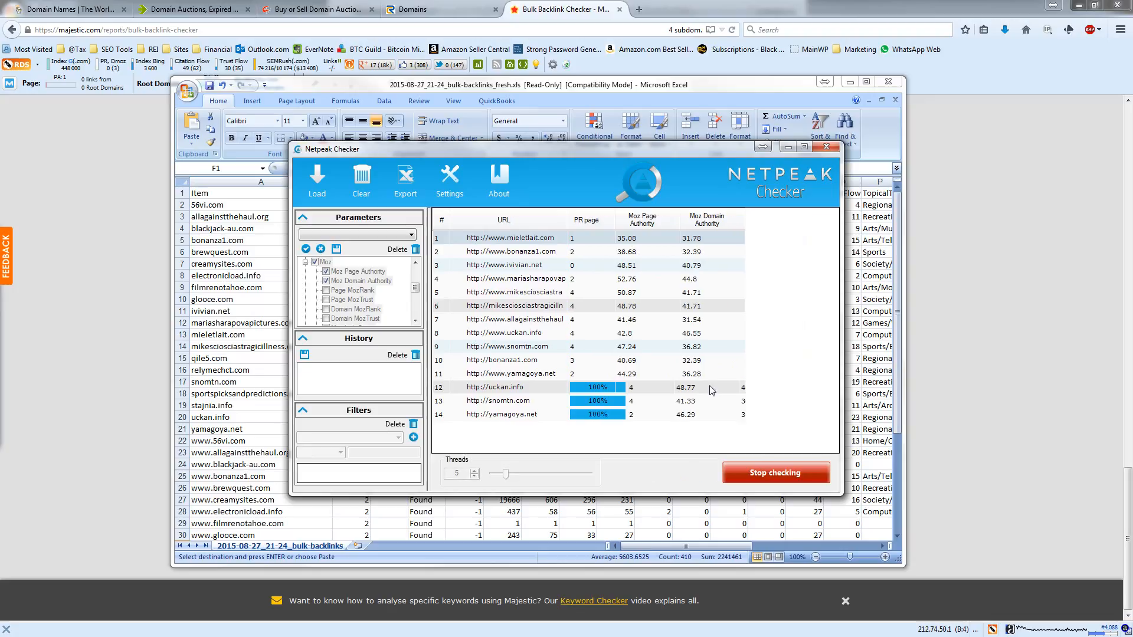
Select all rows of the check results and copy them.
left_click(613, 295)
key("ctrl+a")
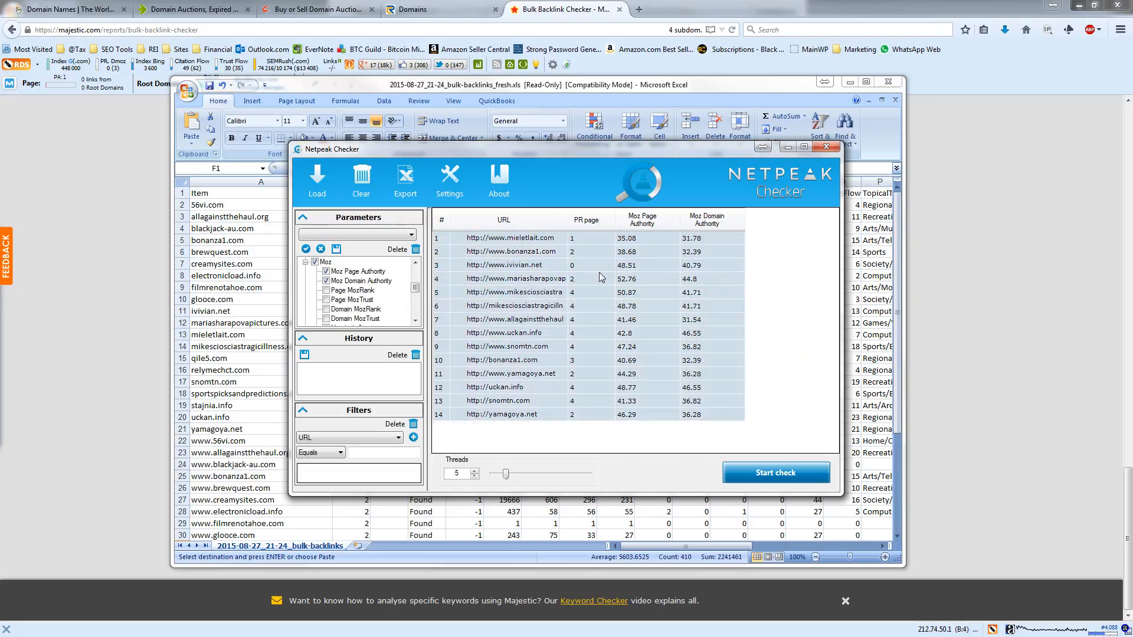
right_click(600, 271)
left_click(615, 292)
Switch to the domain auctions workbook in Excel and insert six blank columns before the AuctionLink column.
left_click(203, 346)
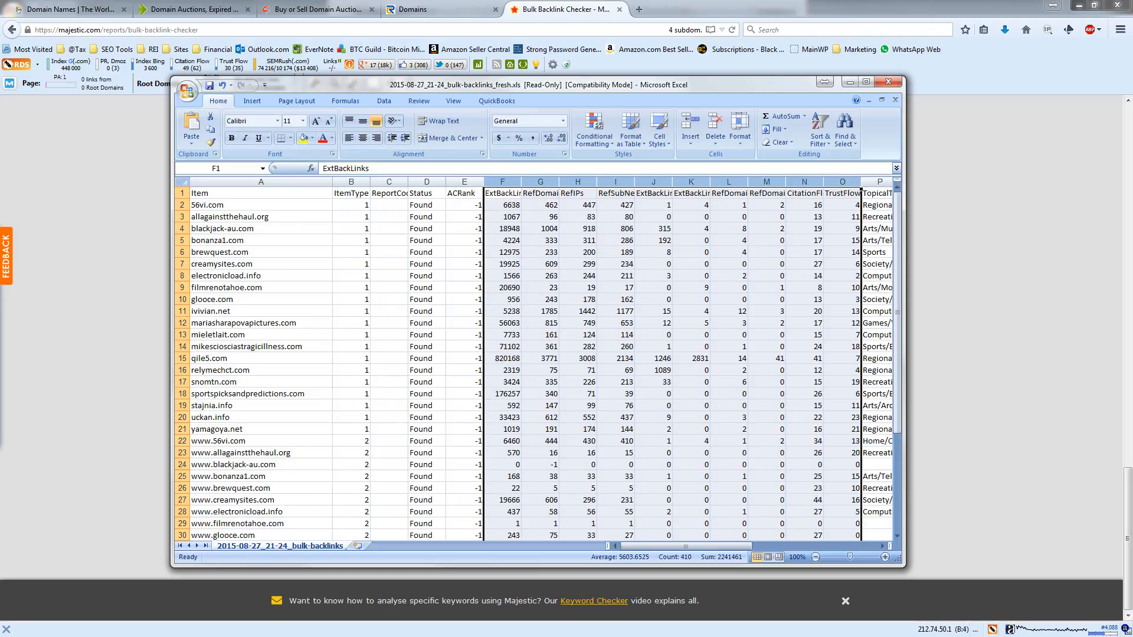
key("alt+Tab")
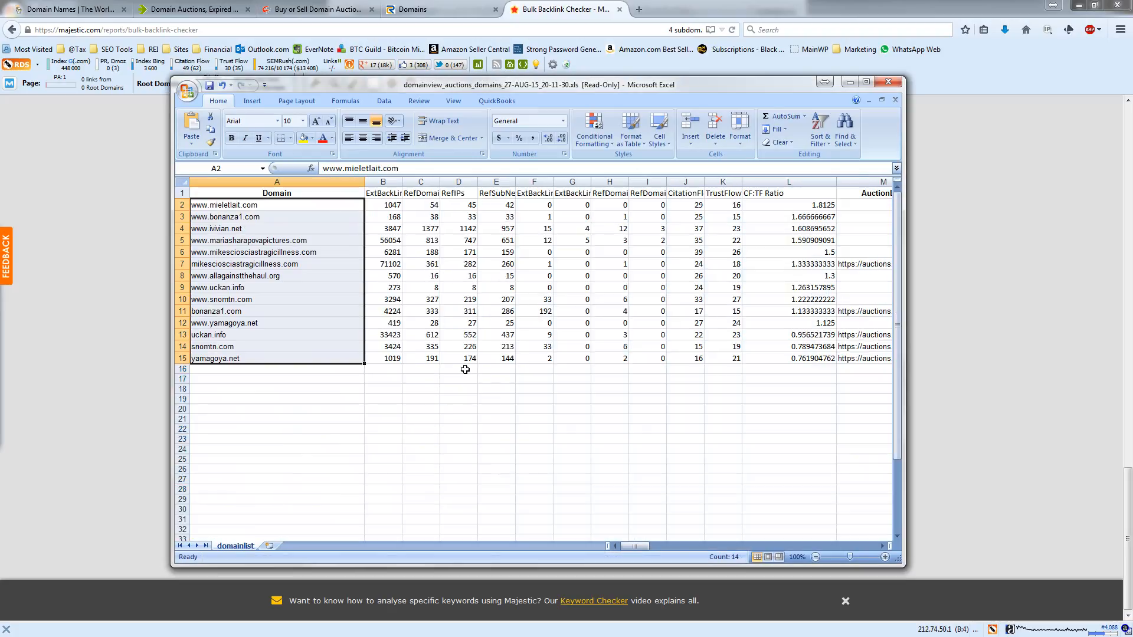
left_click(745, 220)
left_click(865, 193)
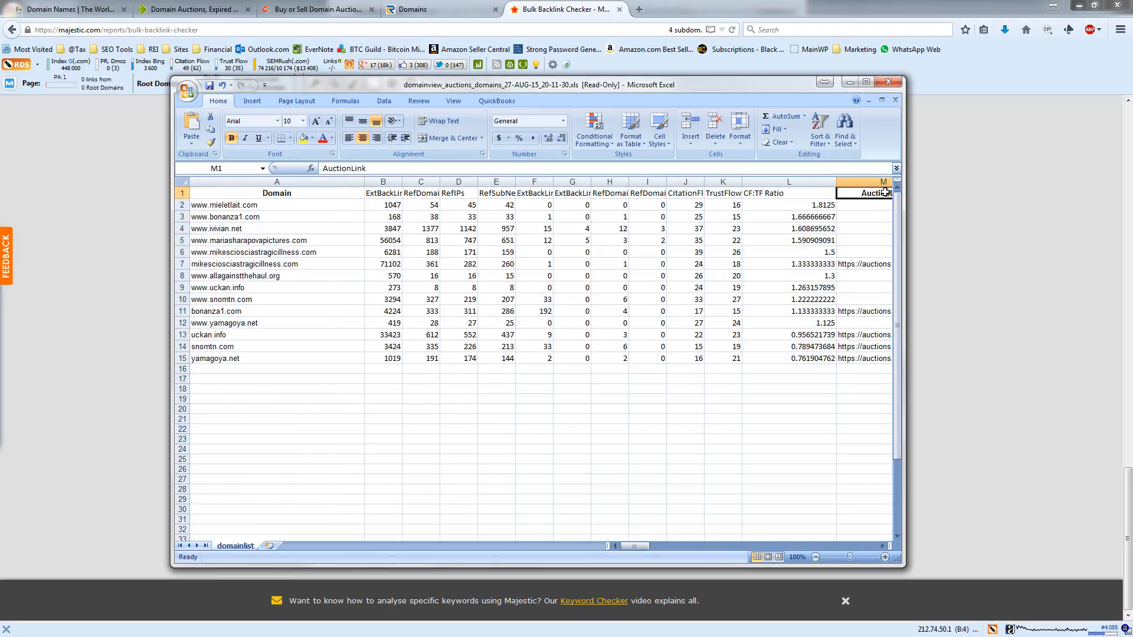
right_click(725, 185)
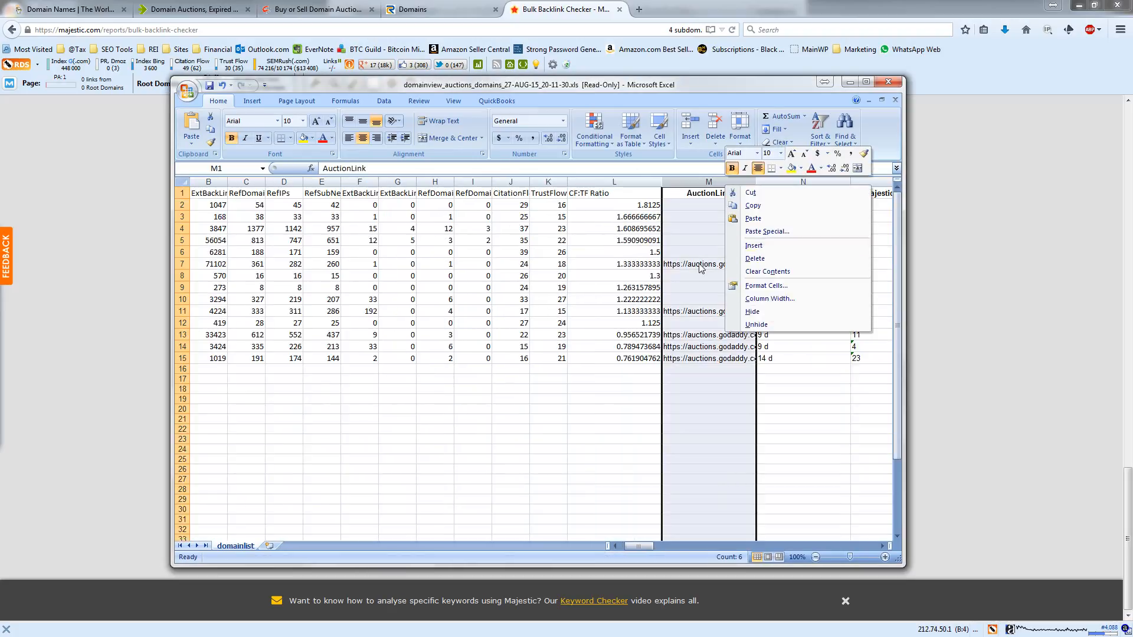
left_click(706, 181)
mouse_move(705, 181)
left_mouse_down()
mouse_move(1002, 194)
mouse_move(710, 193)
left_mouse_up()
right_click(685, 188)
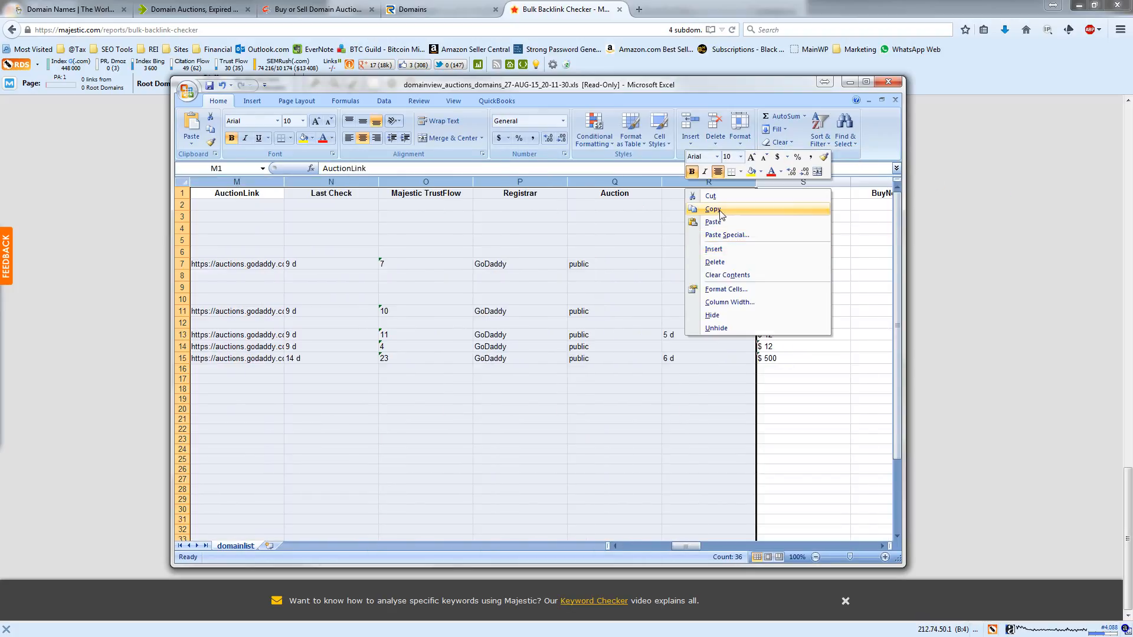
left_click(715, 249)
Select cell M1, the heading cell of the first blank column beside CF:TF Ratio.
left_click(426, 251)
key("Left")
key("Left")
key("Left")
key("Up")
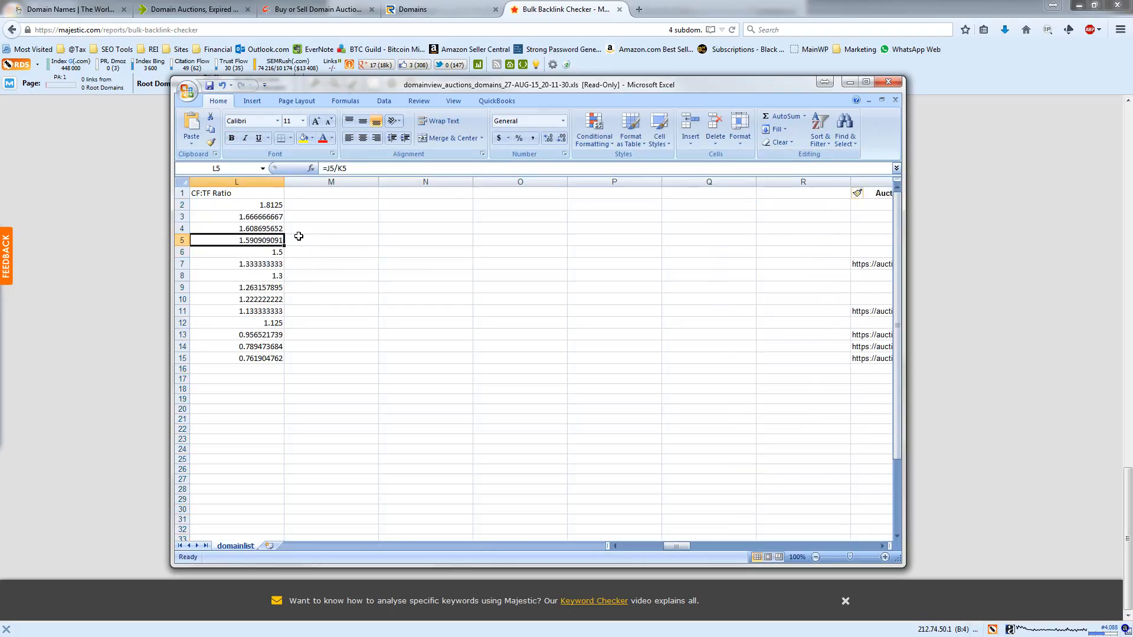
key("Up")
key("Right")
key("Right")
key("Up")
key("Up")
key("Up")
key("Left")
Copy all check results from Netpeak Checker and paste them into the domain auctions workbook in Excel, starting at M1.
key("alt+Tab")
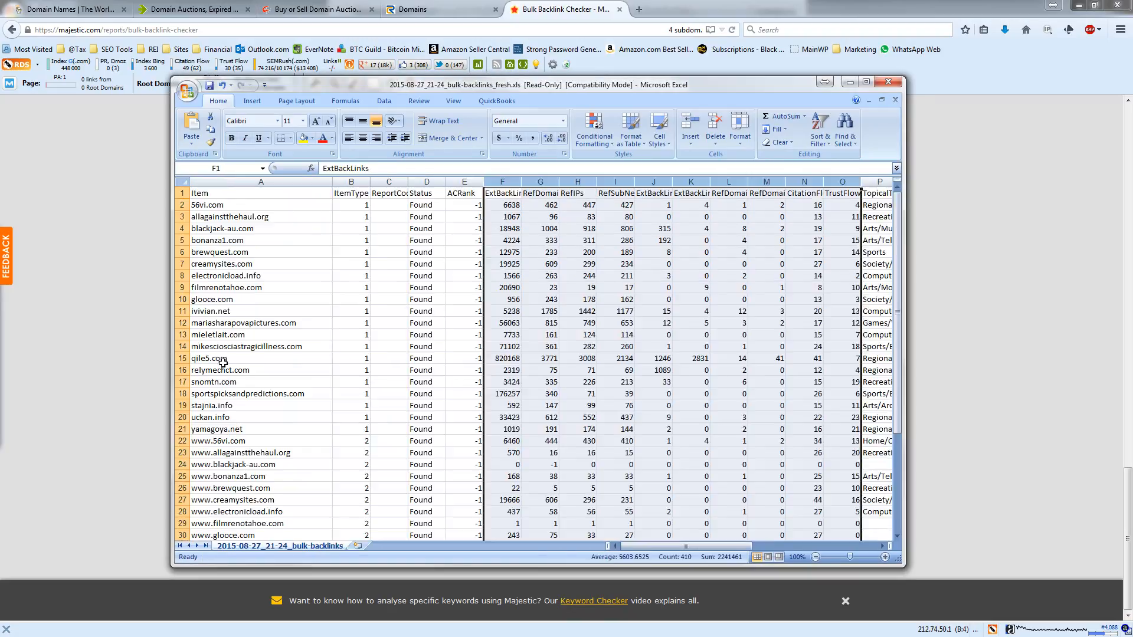
key("alt+Tab")
right_click(603, 253)
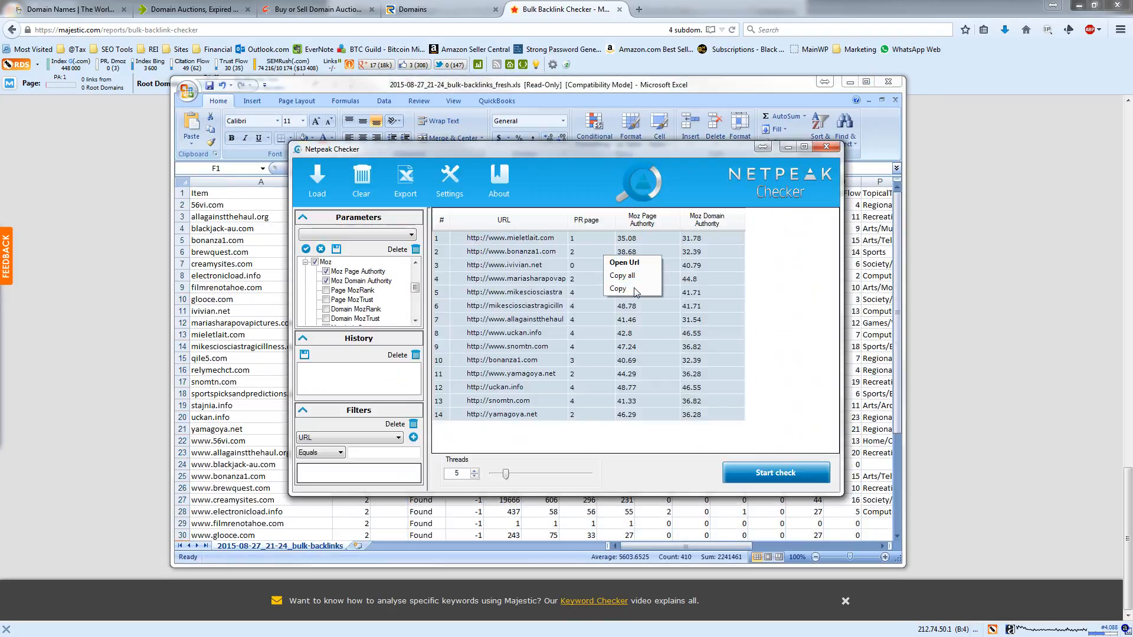
left_click(639, 276)
key("alt+Tab")
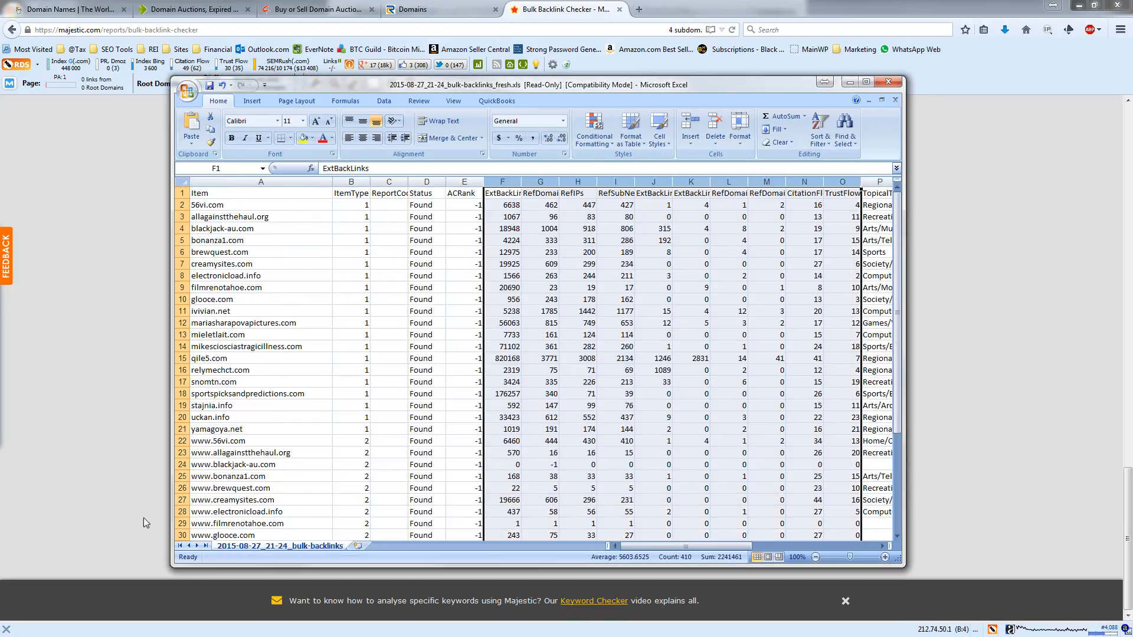
key("alt+Tab")
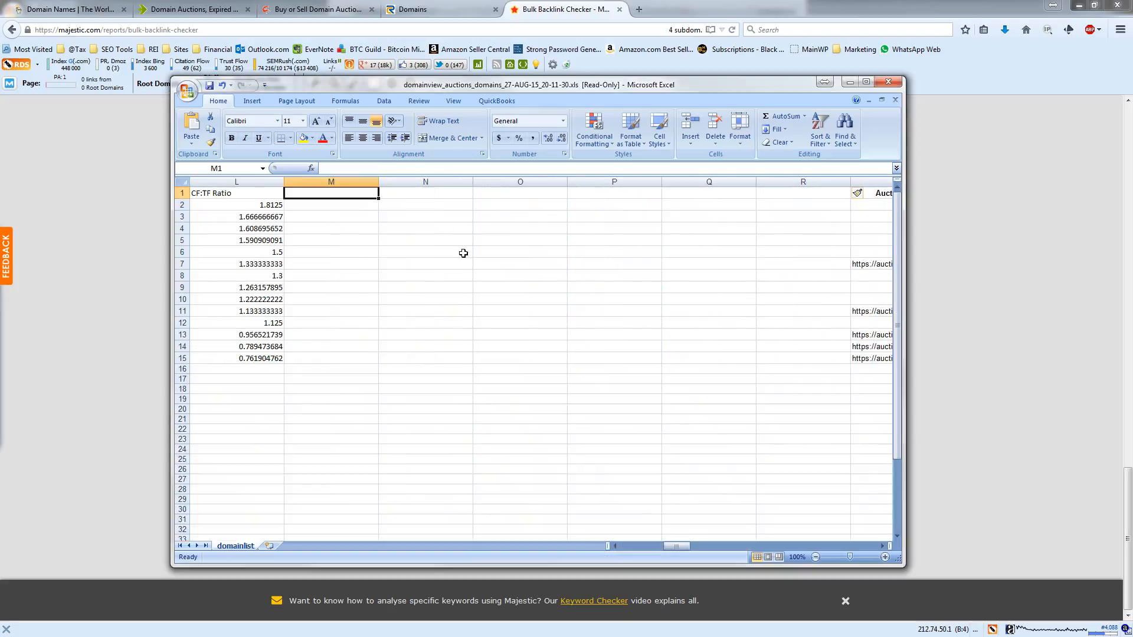
key("ctrl+v")
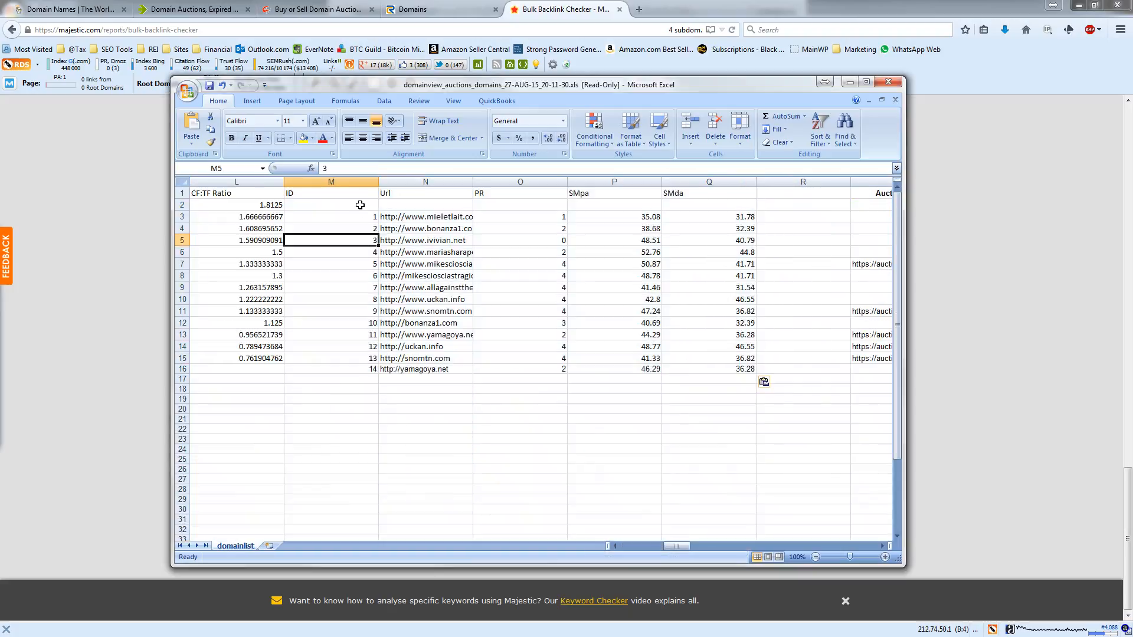
Delete the blank cells M2:Q2 so the pasted results line up with their domain rows.
left_click_drag(360, 204, 732, 205)
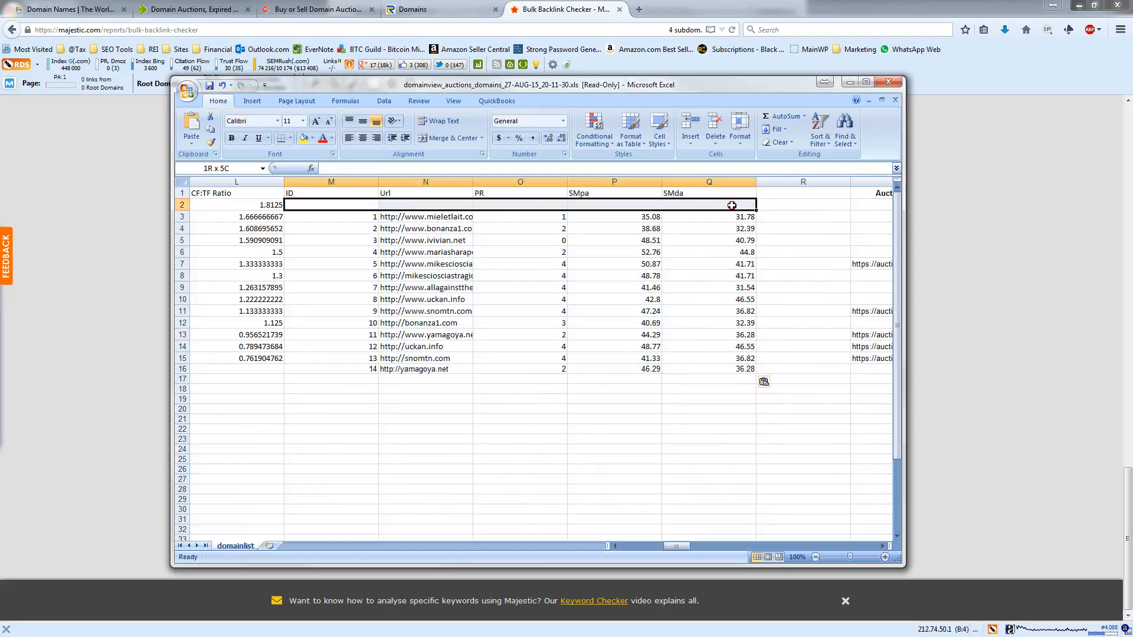
left_click(715, 125)
left_click(378, 242)
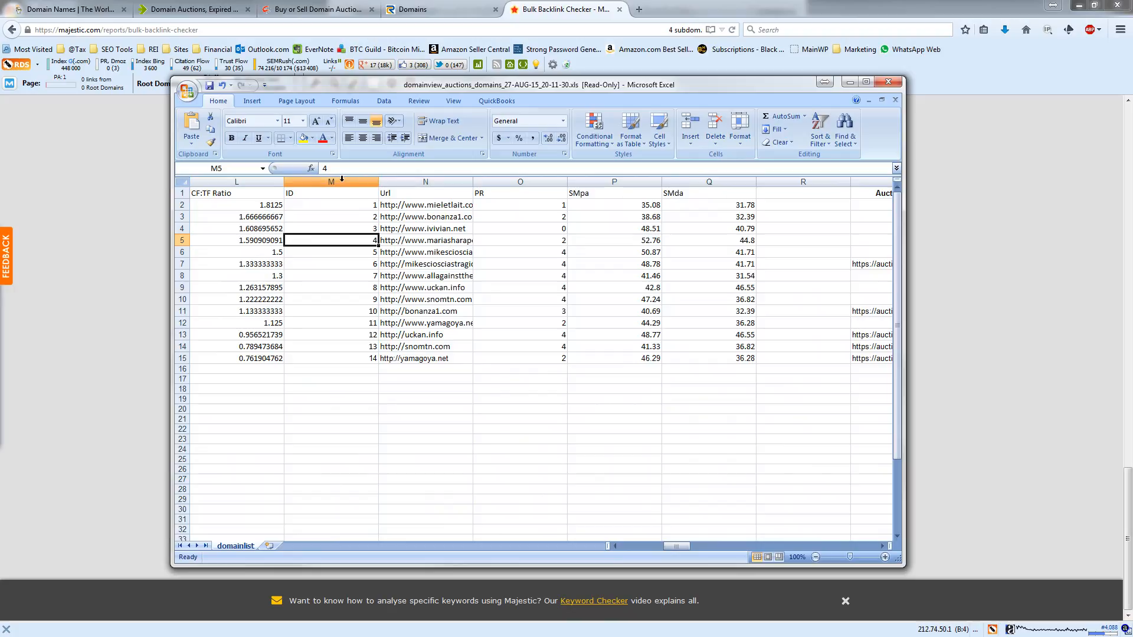
Delete the pasted ID and Url columns, M and N.
left_click_drag(334, 184, 404, 181)
right_click(405, 182)
left_click(425, 259)
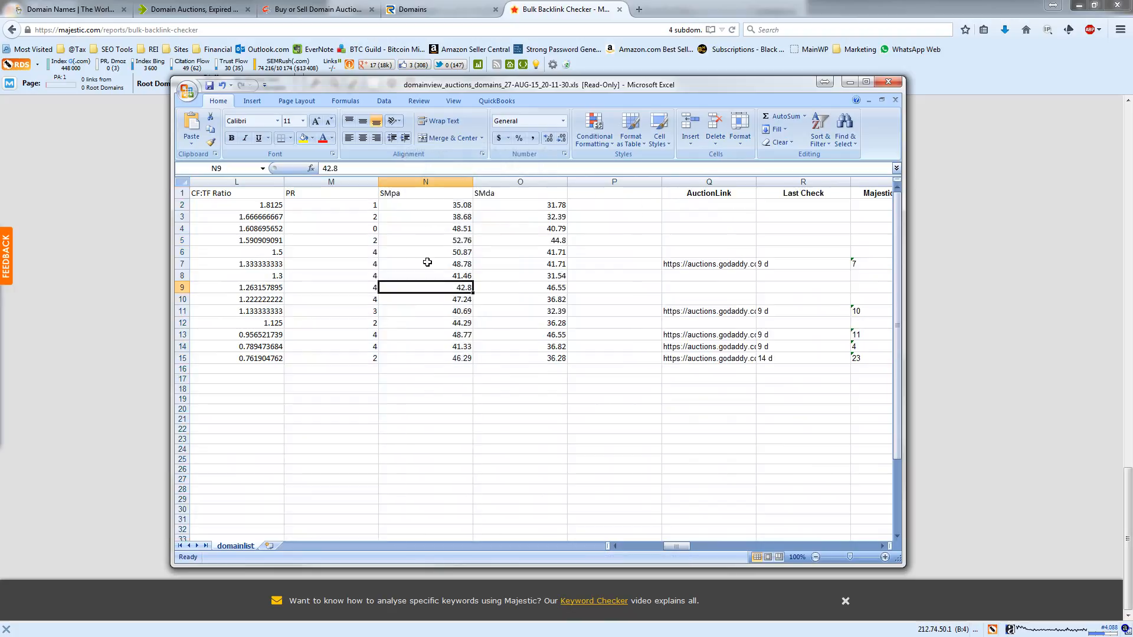
Examine the SMpa and SMda columns next to the PR and CF:TF Ratio columns in the domain list.
left_click(369, 218)
key("Home")
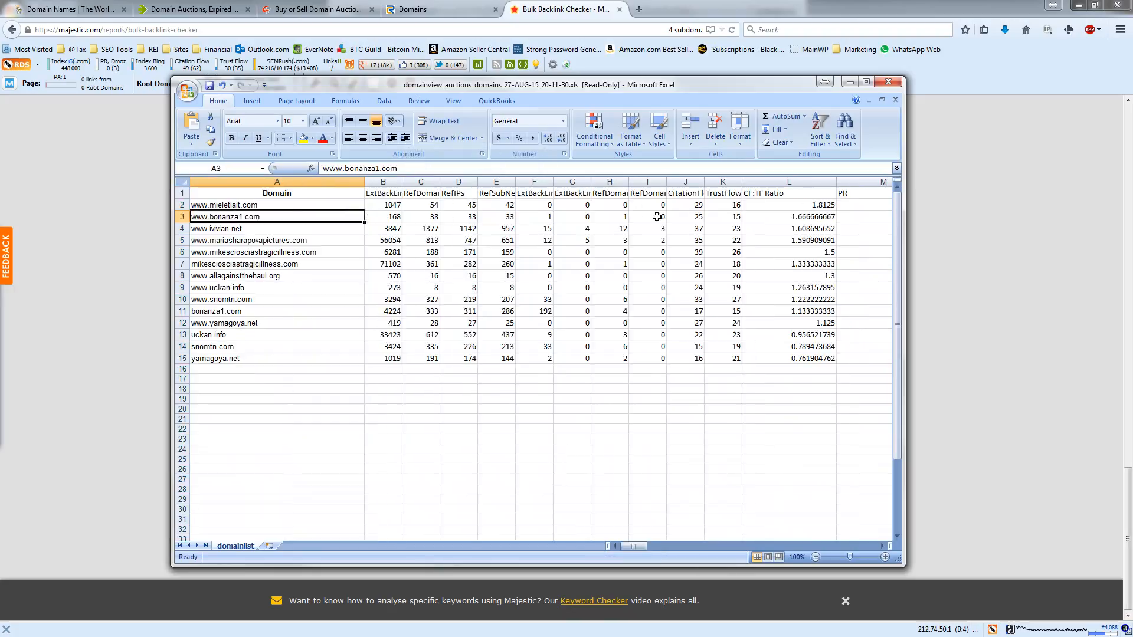
left_click(729, 205)
key("Right")
key("Right")
key("Right")
key("Right")
left_click(739, 194)
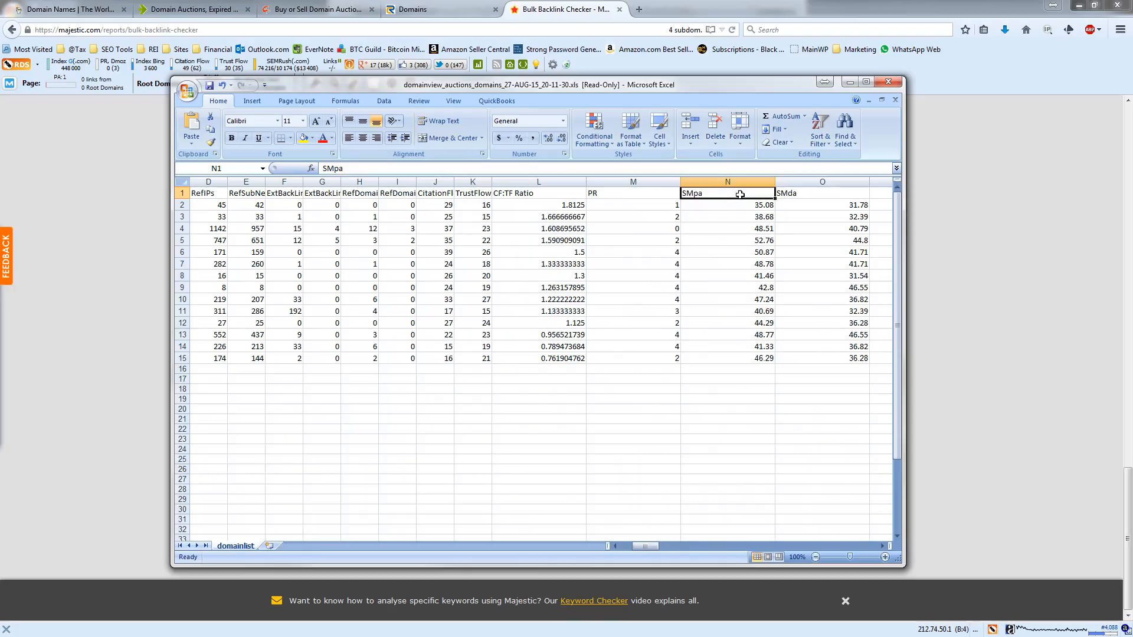
left_click(790, 195)
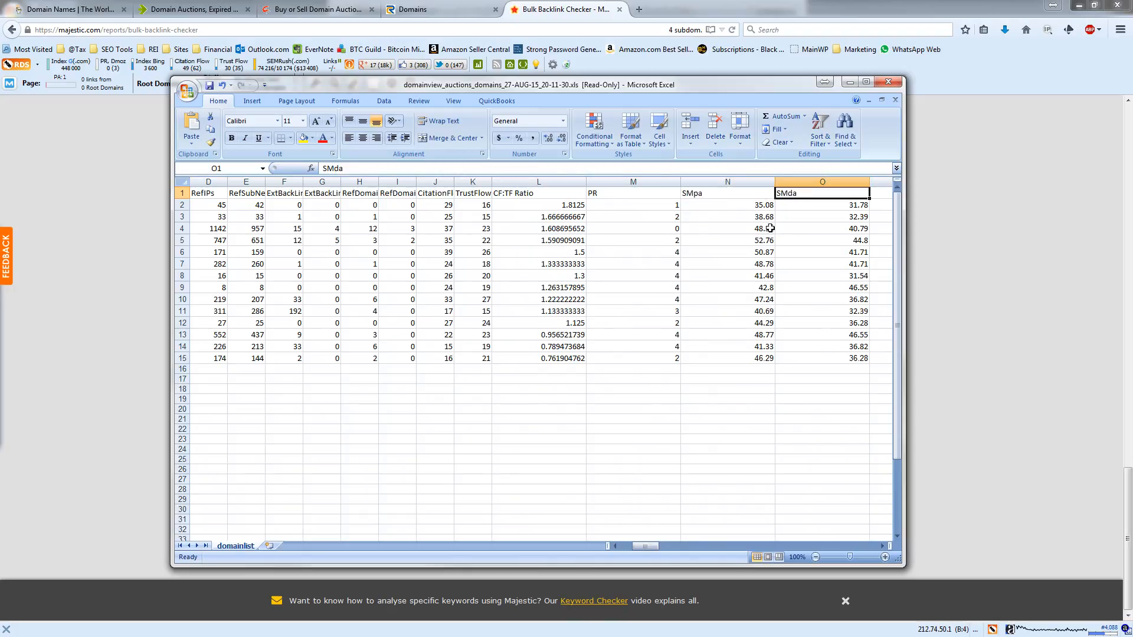
left_click(712, 193)
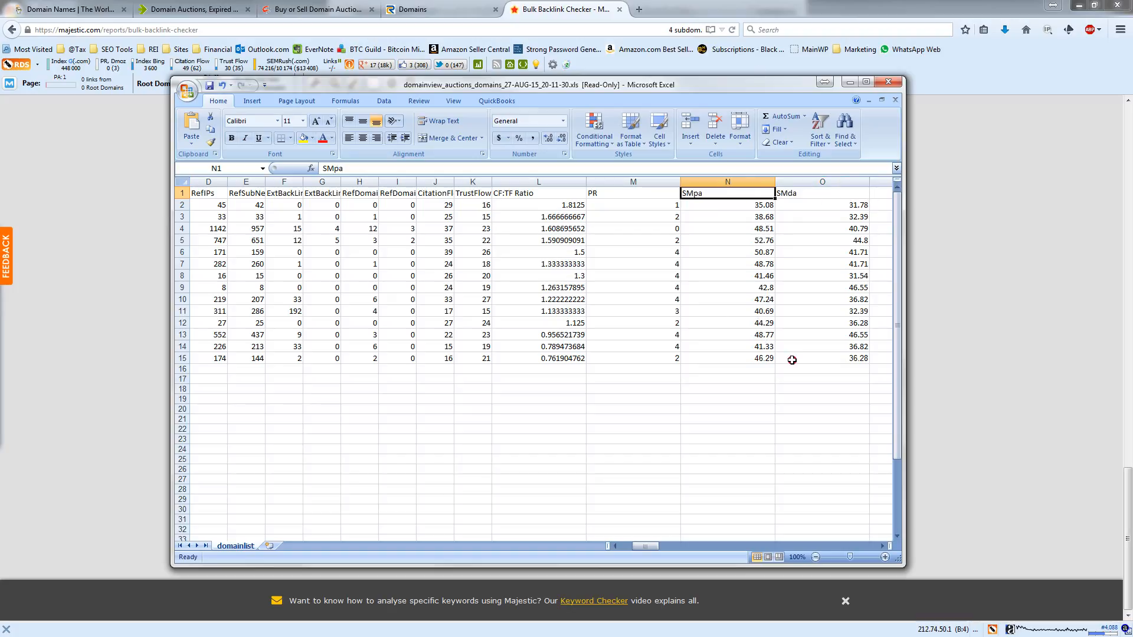
Compare the page authority and domain authority values across the listed domains.
left_click(792, 360)
left_click(812, 203)
left_click(850, 275)
left_click(811, 378)
left_click(755, 332)
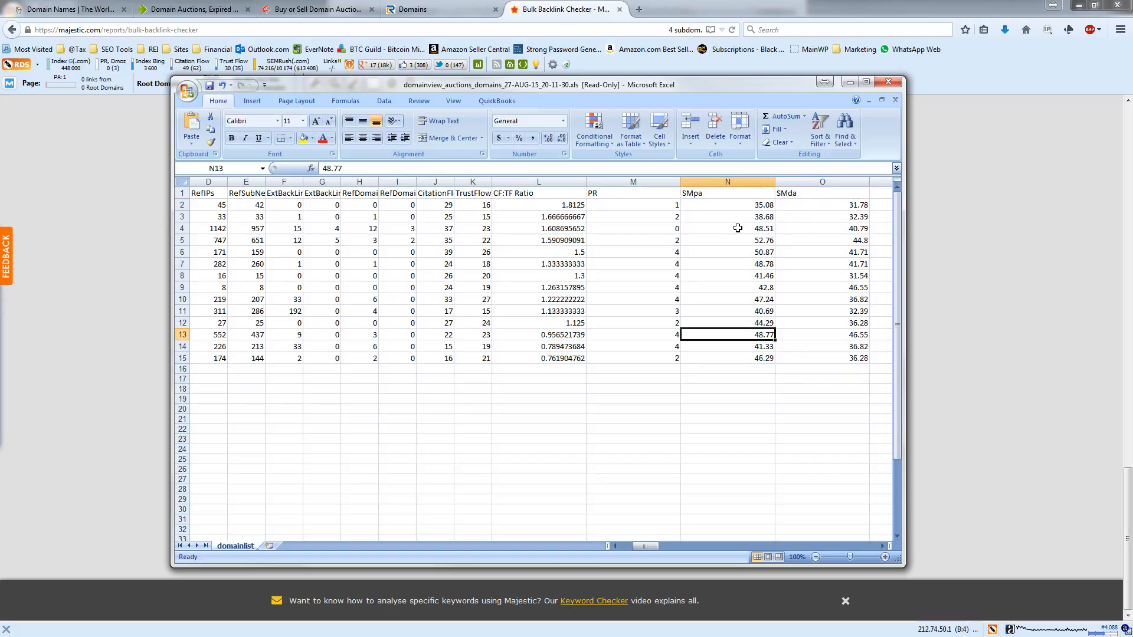
left_click(749, 203)
left_click(808, 228)
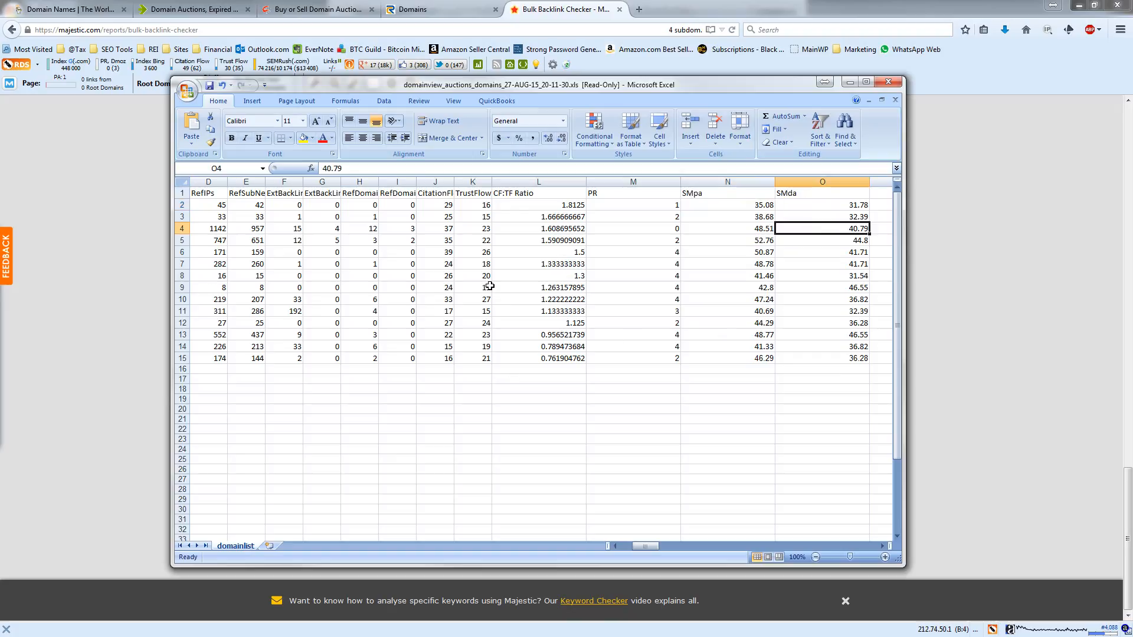
Return to the Domain column and select the remaining domains in A2:A15 for review.
left_click(626, 320)
key("Home")
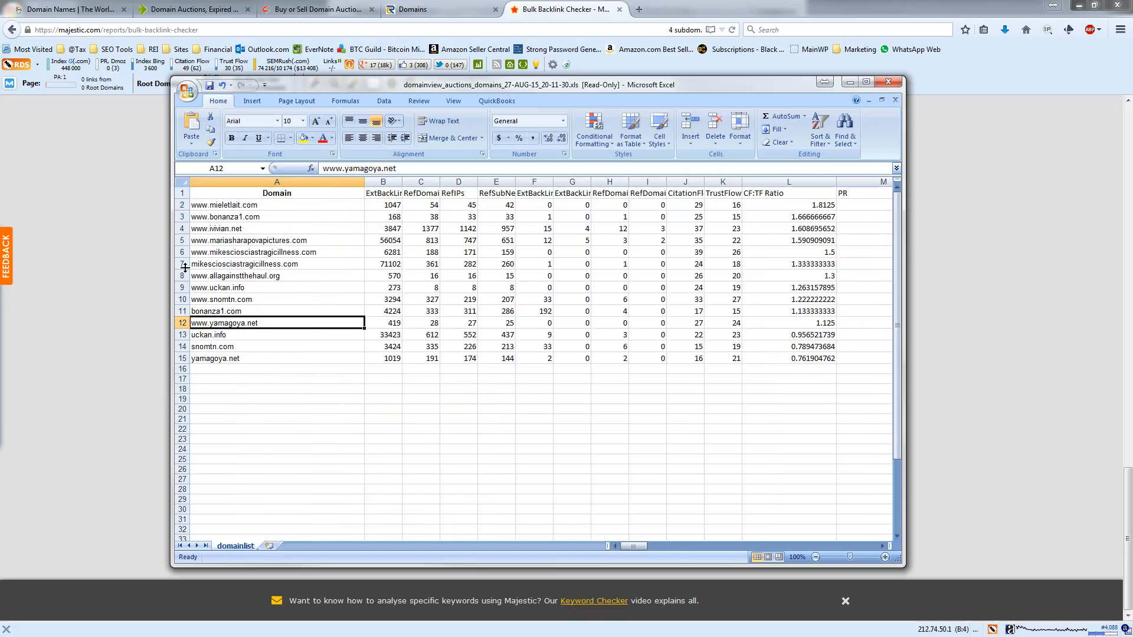
left_click_drag(247, 204, 263, 355)
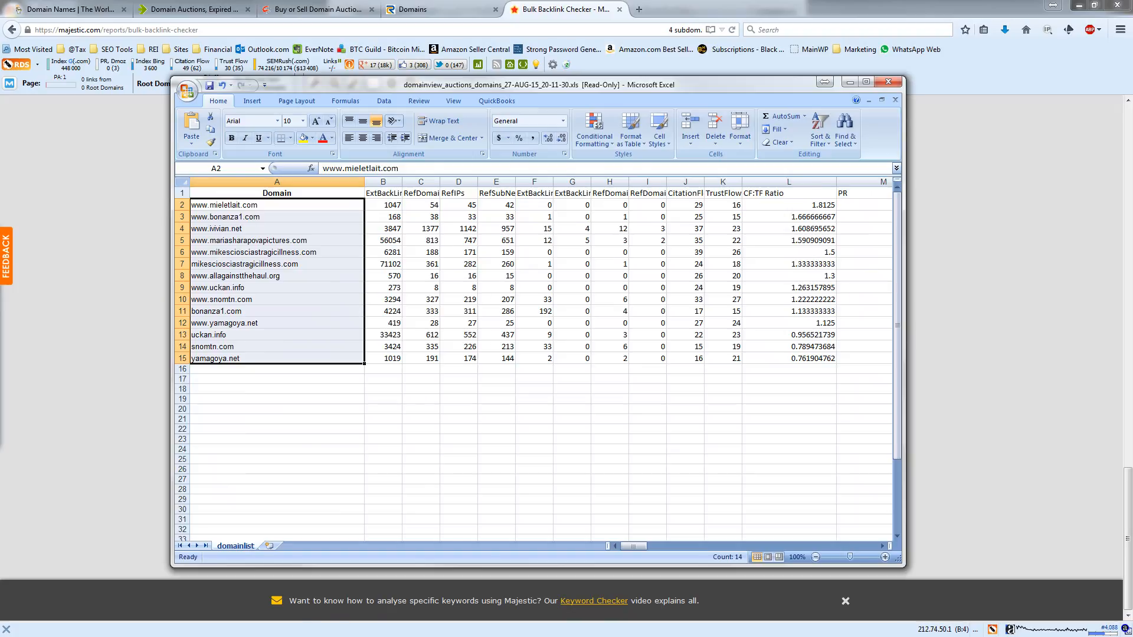
Switch to the PowerPoint presentation and view the Assessing Strength slide listing the tools for assessing strength.
key("alt+Tab")
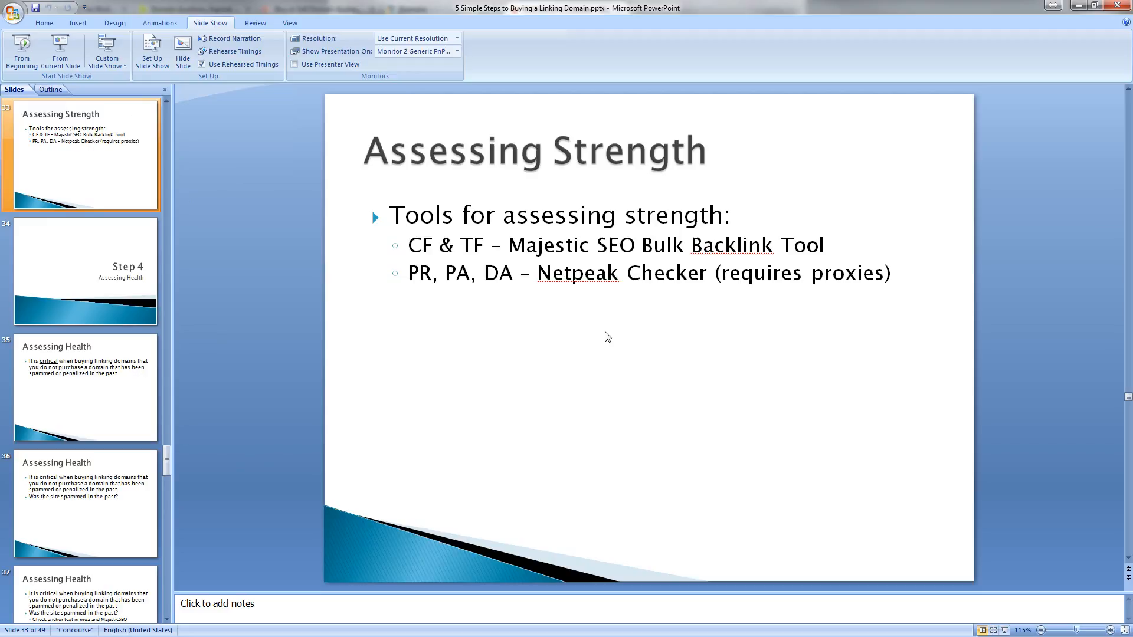
scroll(608, 337, "up", 1)
scroll(590, 319, "down", 1)
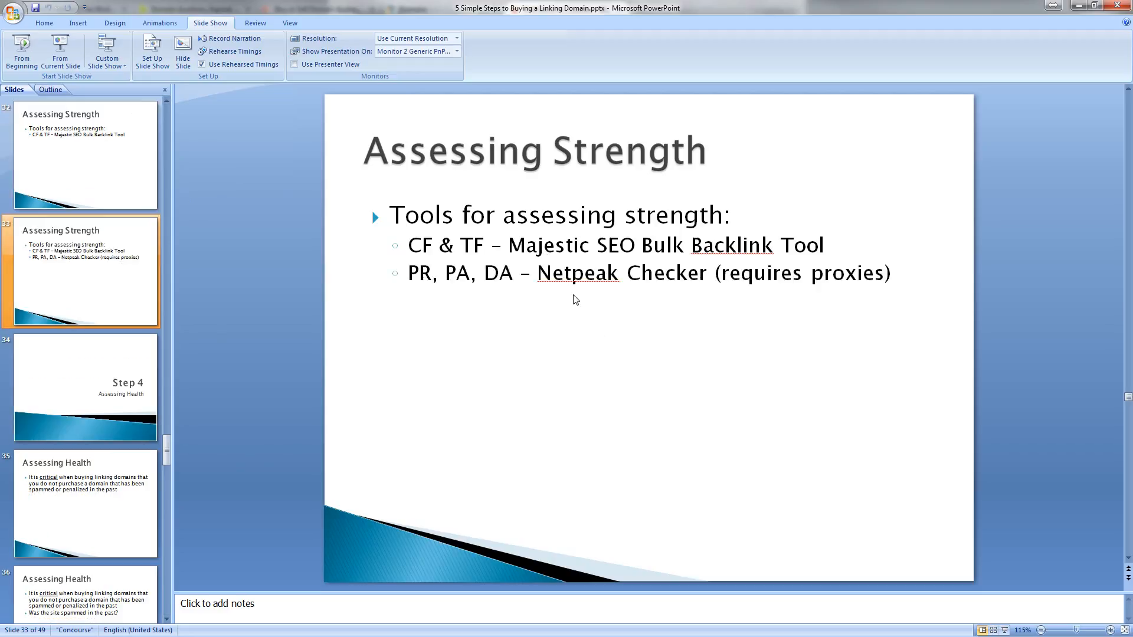